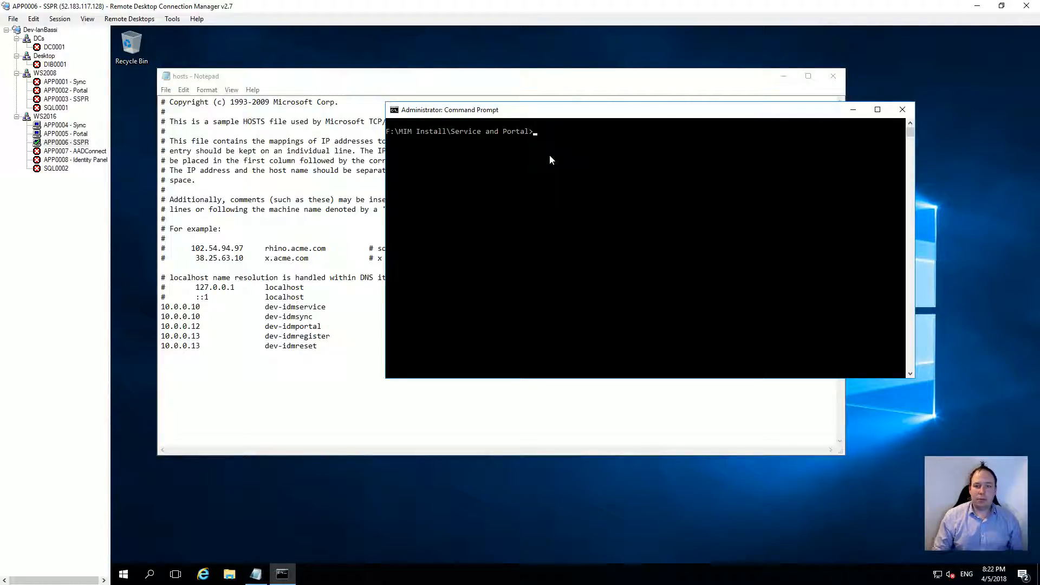
Step: Run 'Service and Portal.msi' from Command Prompt, completing the file name with Tab
key("Tab")
key("Return")
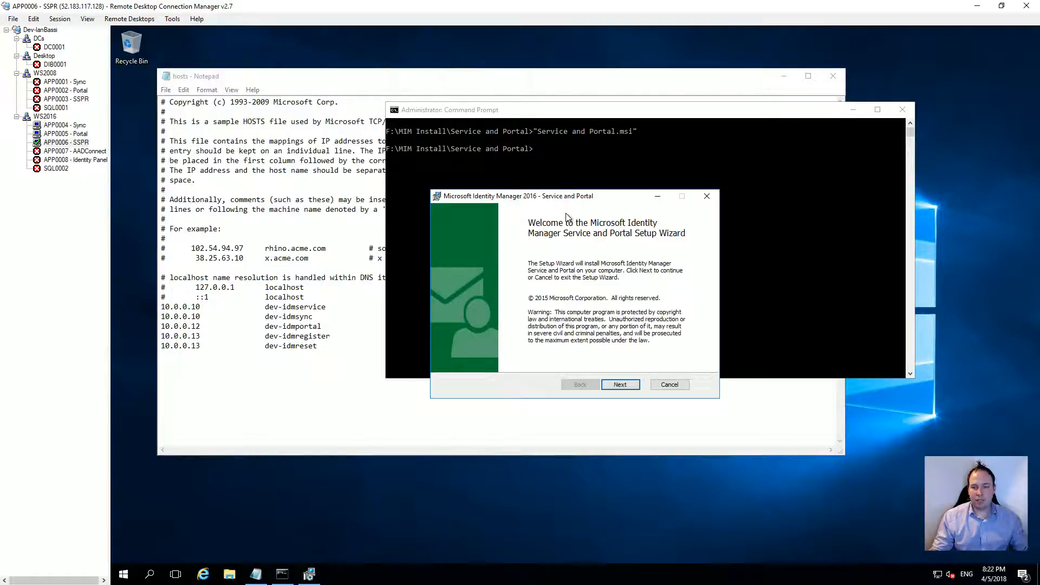
Step: Accept the licence agreement and decline the Customer Experience Improvement Program
left_click(621, 385)
left_click(508, 360)
left_click(620, 383)
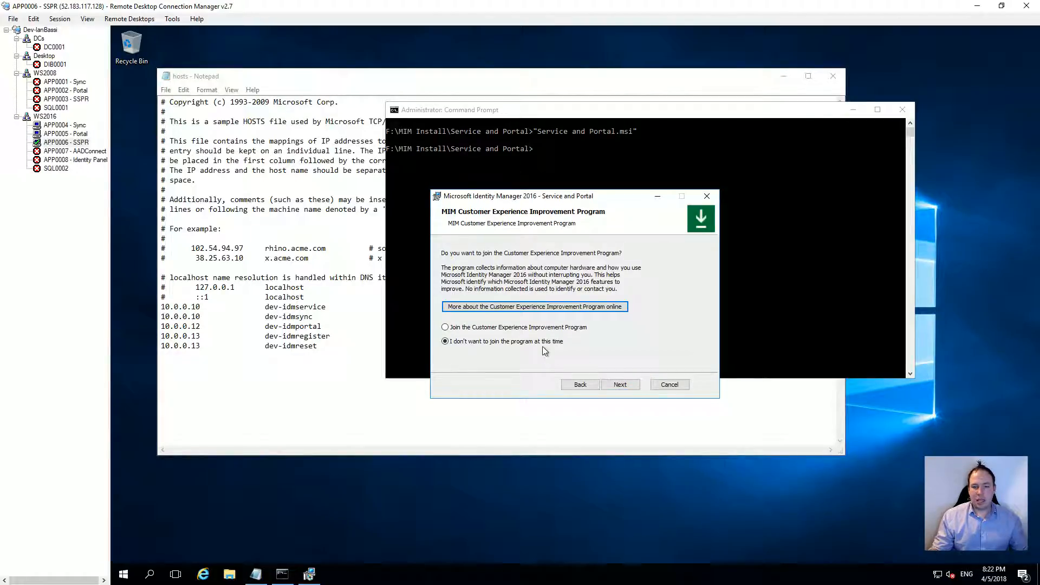
left_click(621, 385)
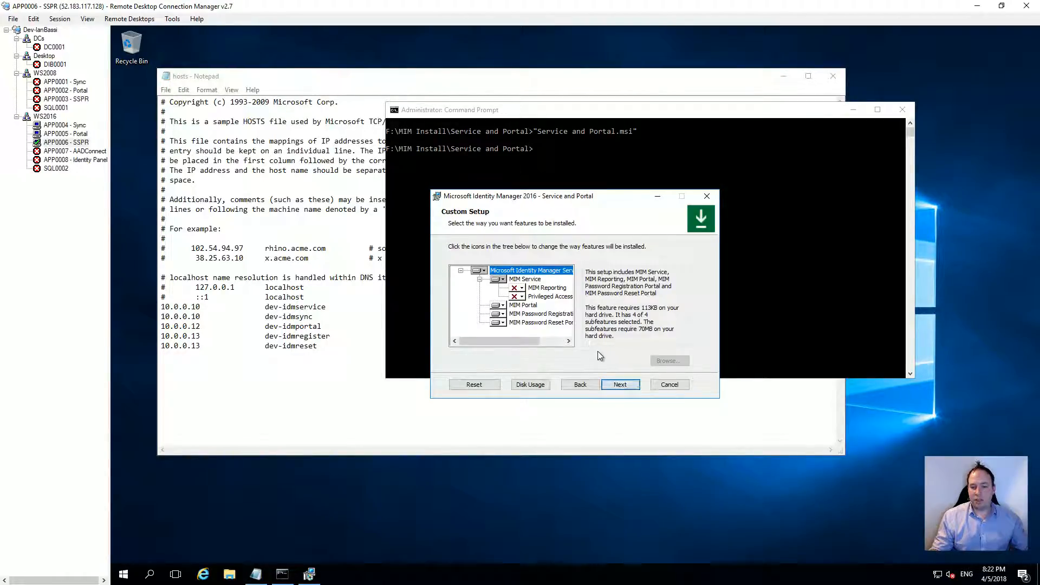
Step: Make MIM Service and MIM Portal unavailable, keeping the password portal features
left_click(498, 282)
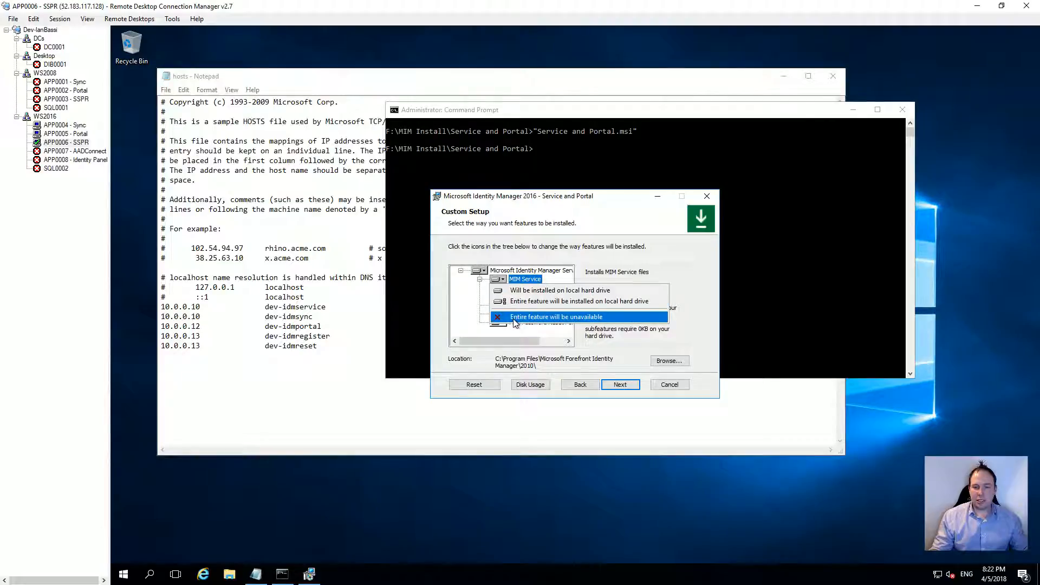
left_click(541, 317)
left_click(504, 307)
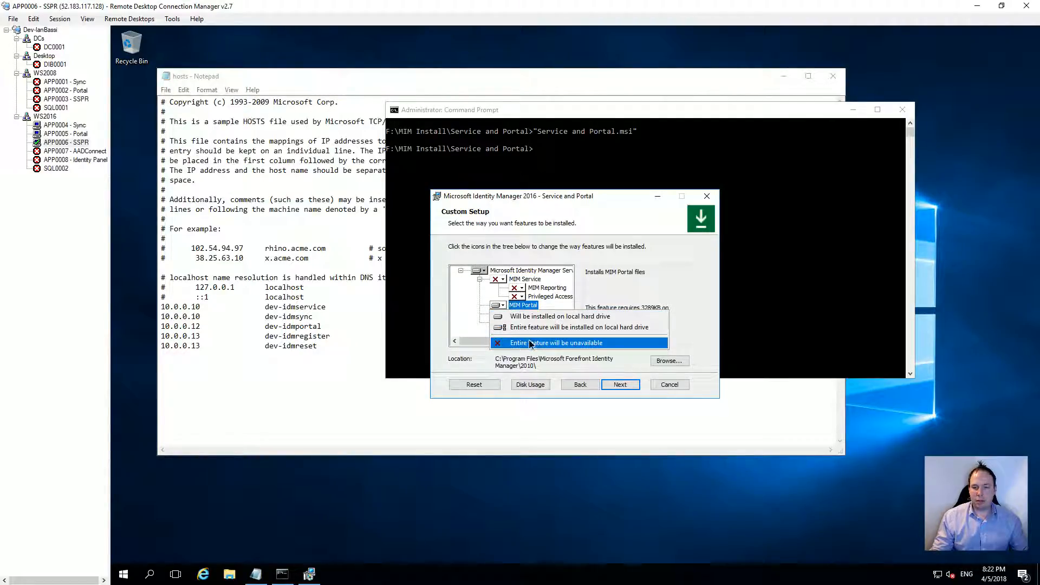
left_click(531, 343)
left_click(519, 319)
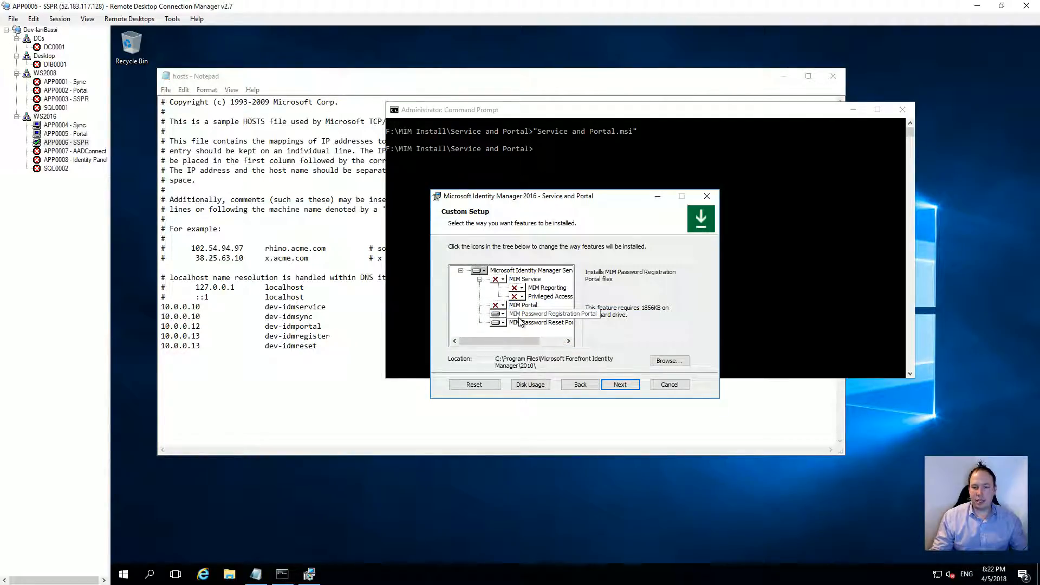
Step: Change the installation folder from drive C to drive F
left_click(669, 361)
left_click(454, 355)
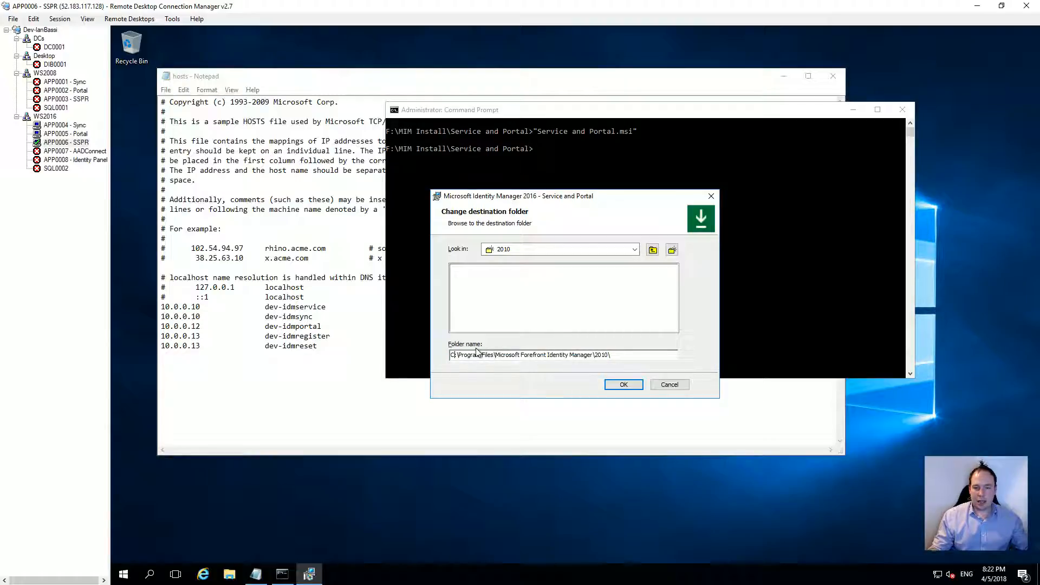
key("BackSpace")
type("F")
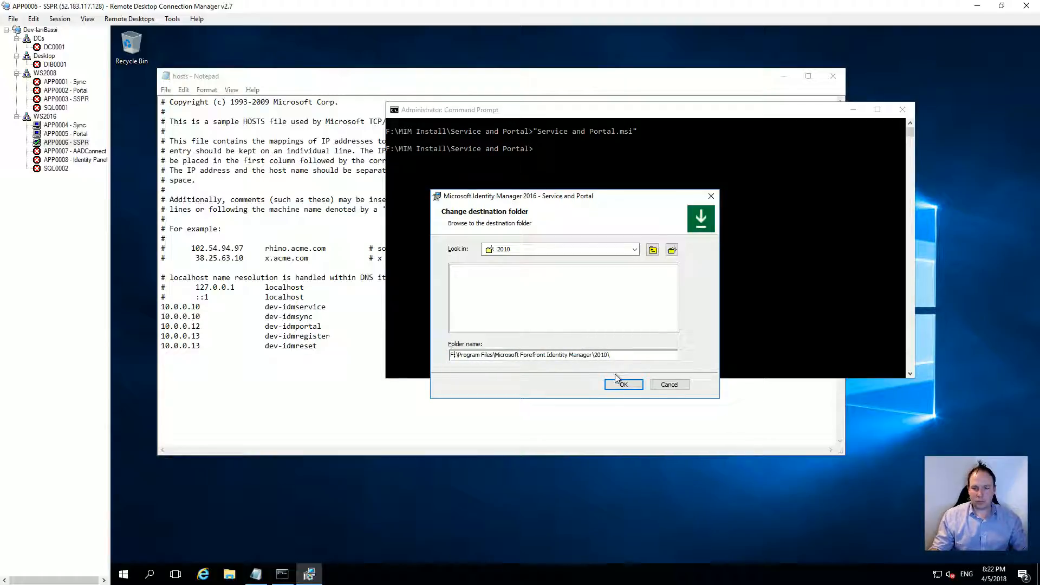
left_click(623, 386)
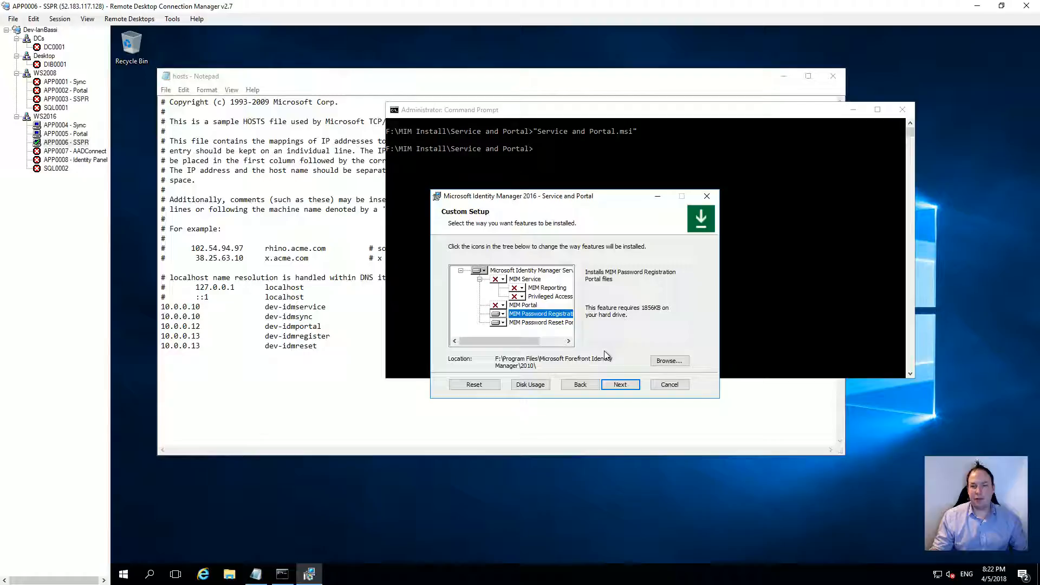
Step: Enter the registration portal's service account name and password
left_click(616, 385)
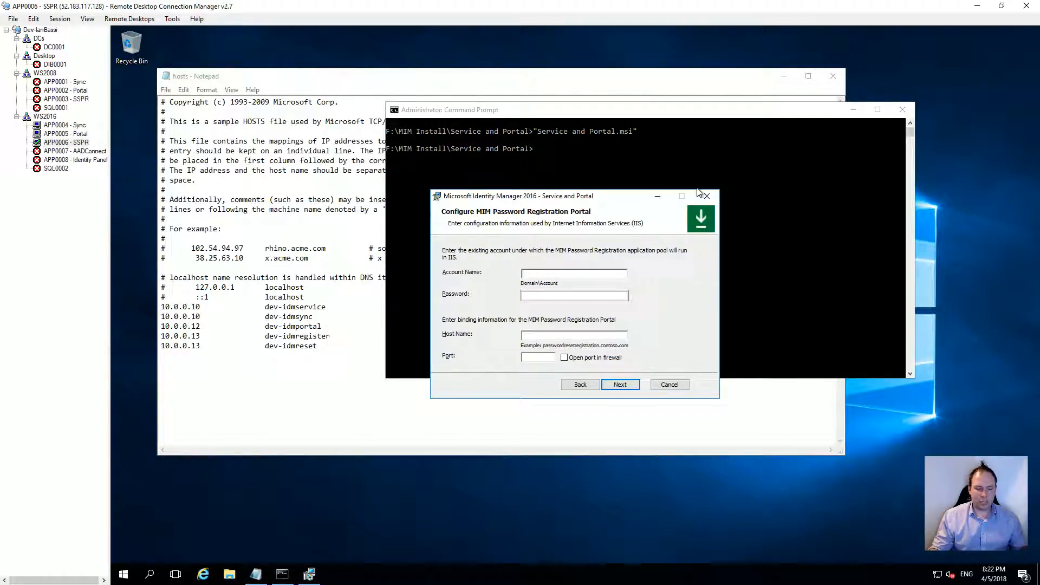
type("d")
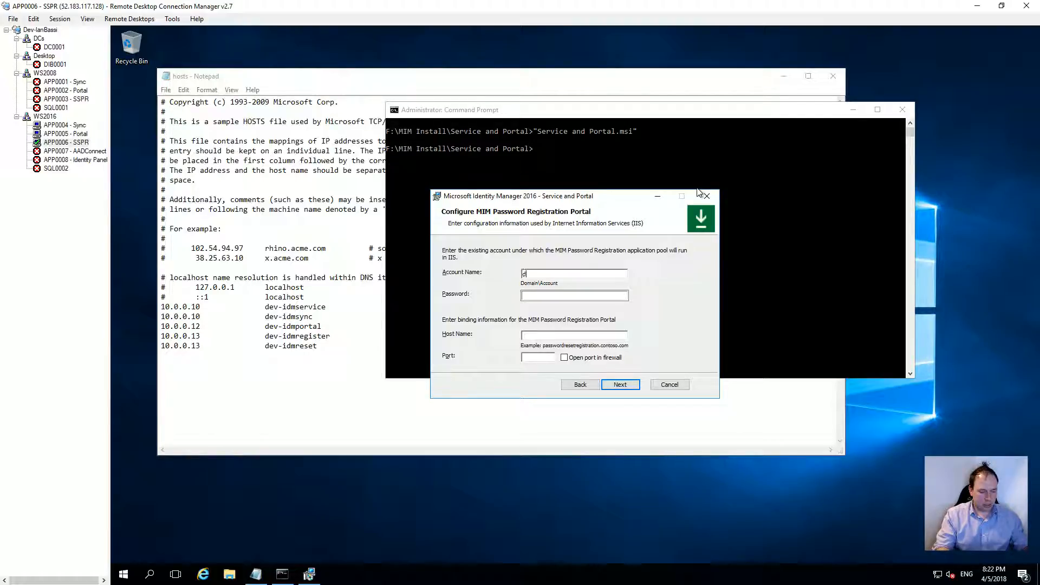
type("ev-ianbassi")
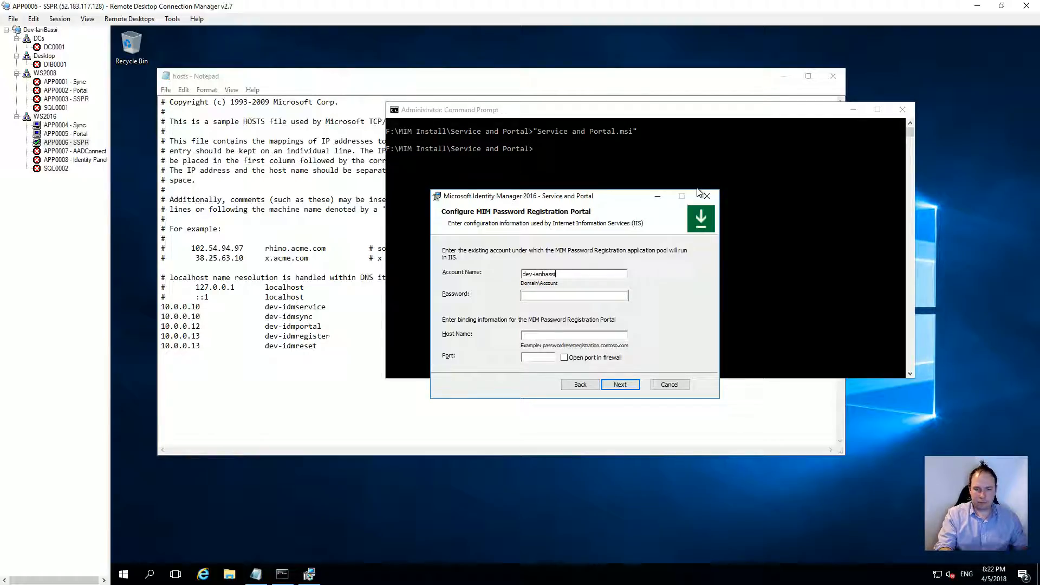
type("\\srv-idm-register")
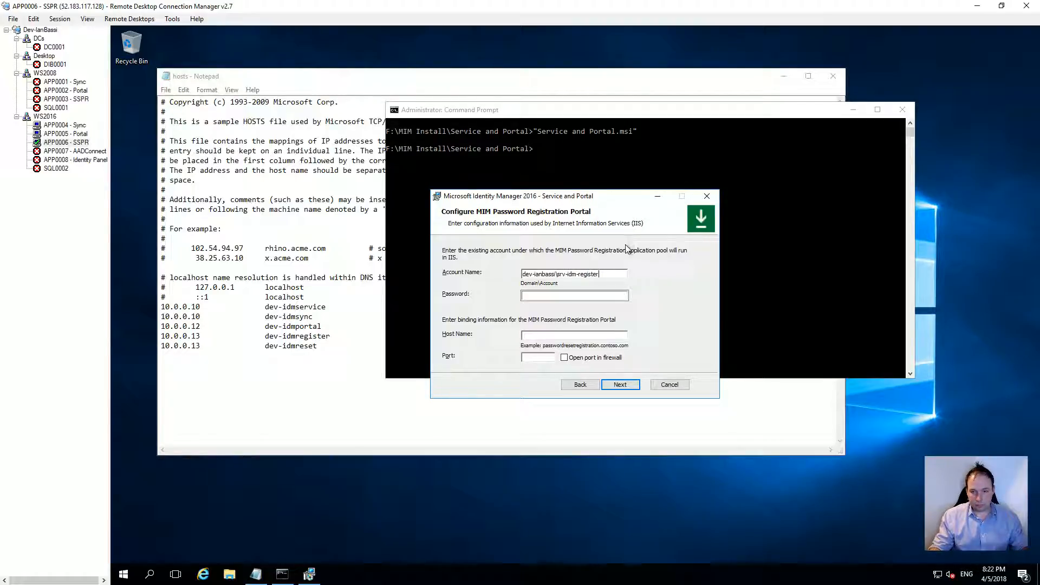
left_click_drag(598, 274, 510, 272)
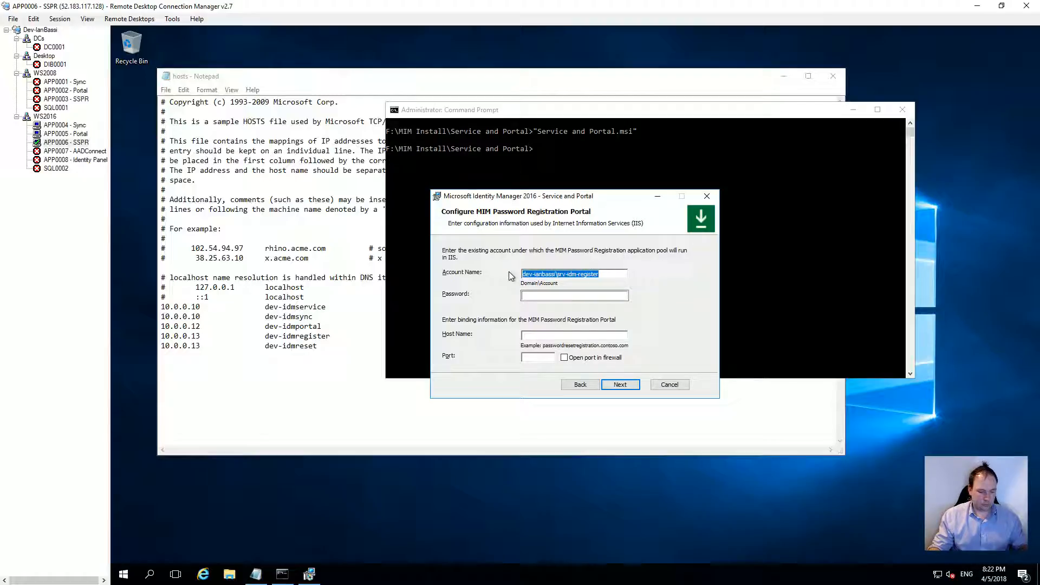
left_click(534, 294)
type("******")
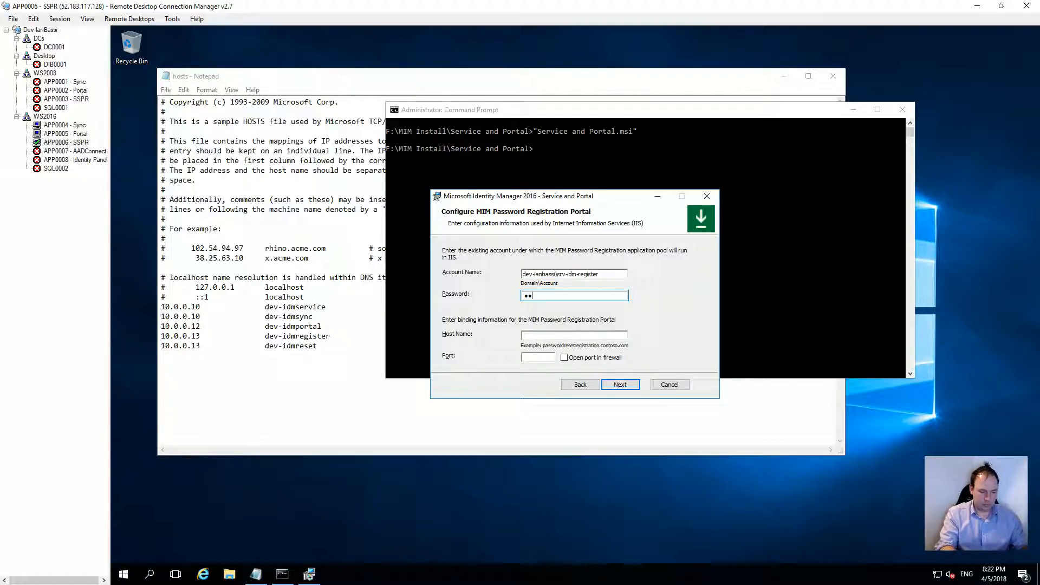
key("BackSpace")
key("BackSpace")
key("BackSpace")
key("BackSpace")
key("BackSpace")
key("BackSpace")
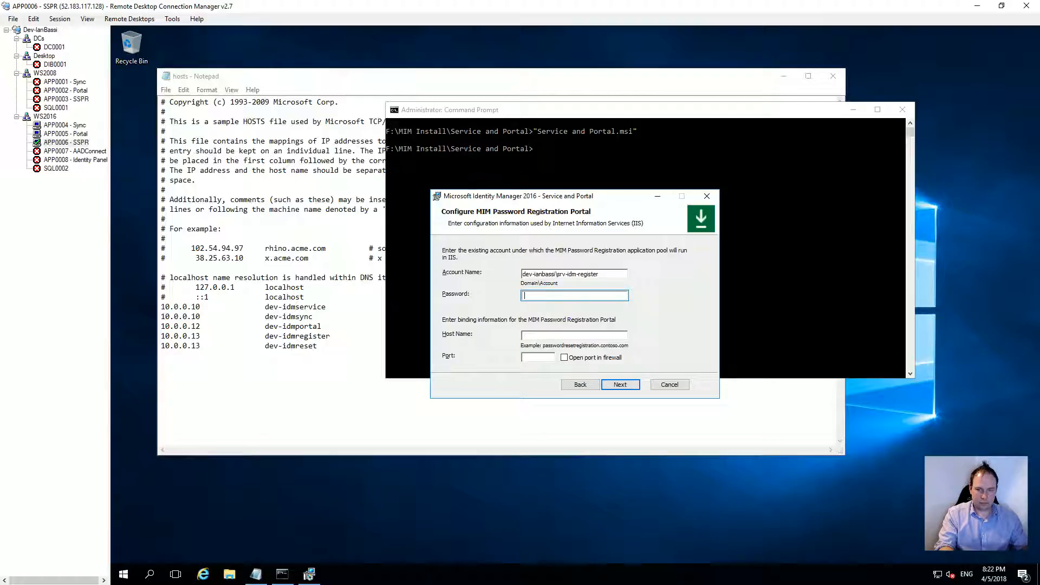
type("*******")
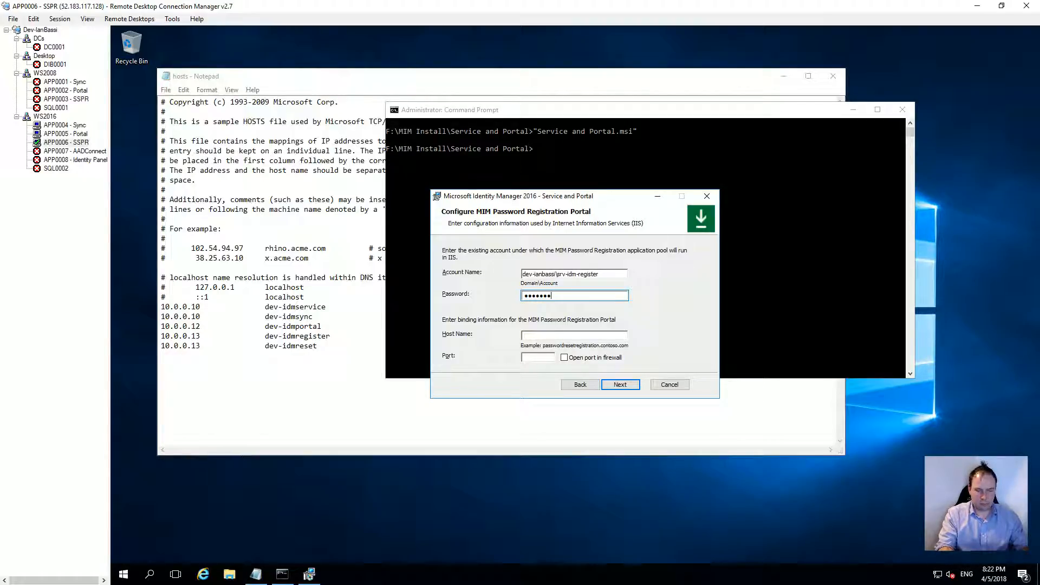
Step: Bind the registration portal to host dev-idmregister, port 80, with the firewall port opened
left_click(575, 335)
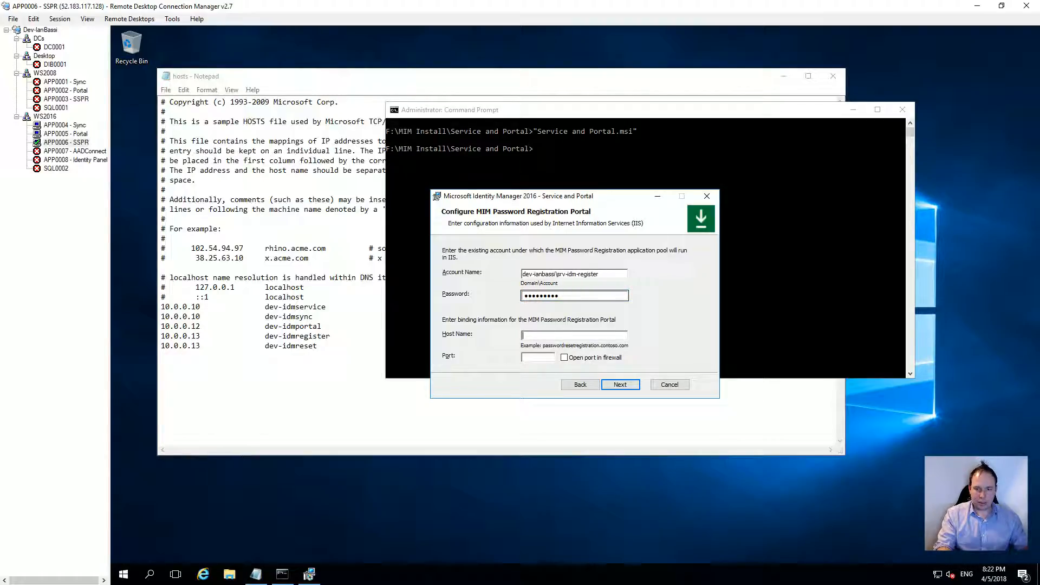
type("dev-idmregister")
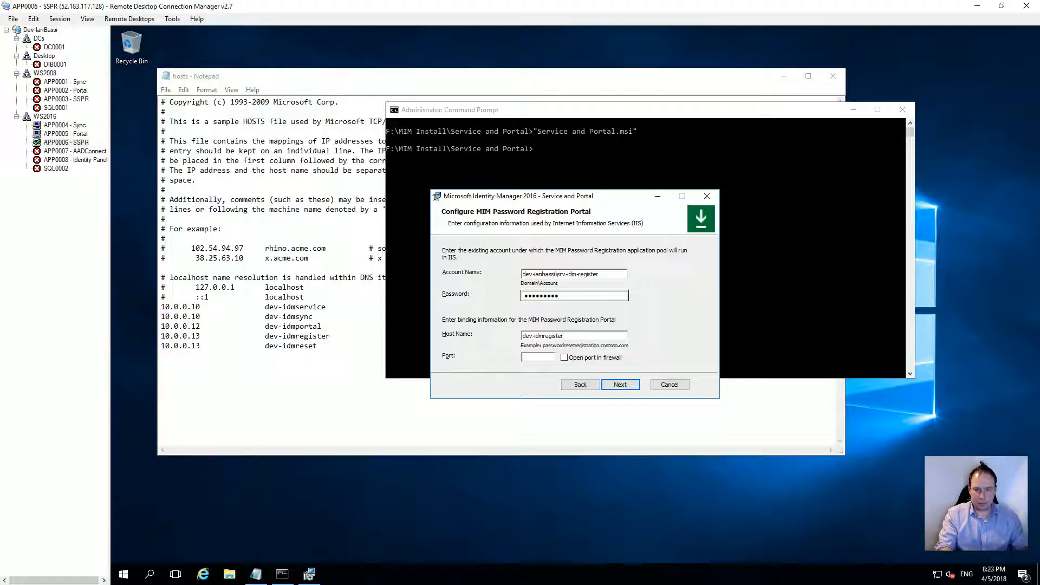
type("80")
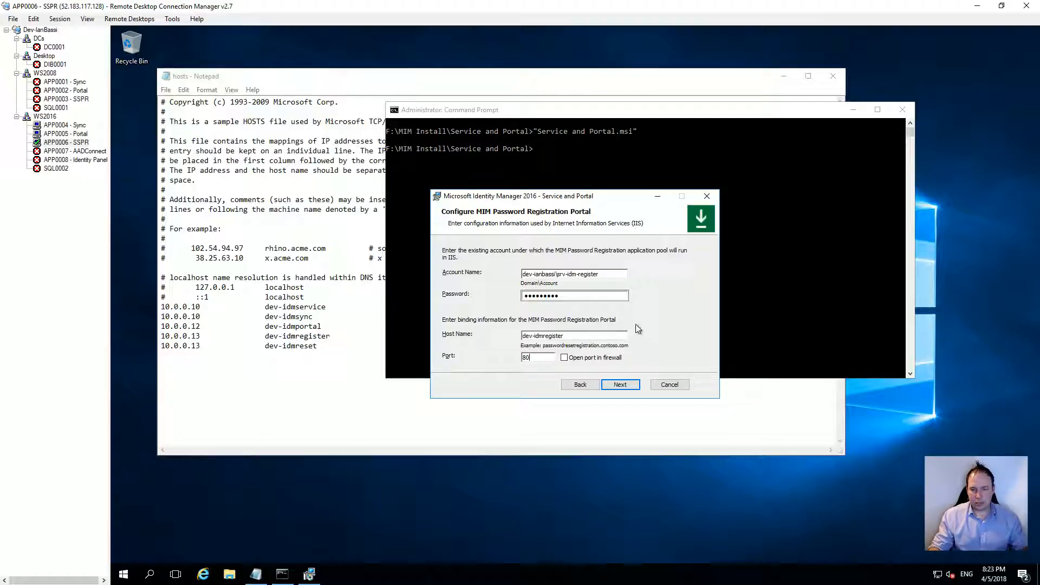
left_click(565, 358)
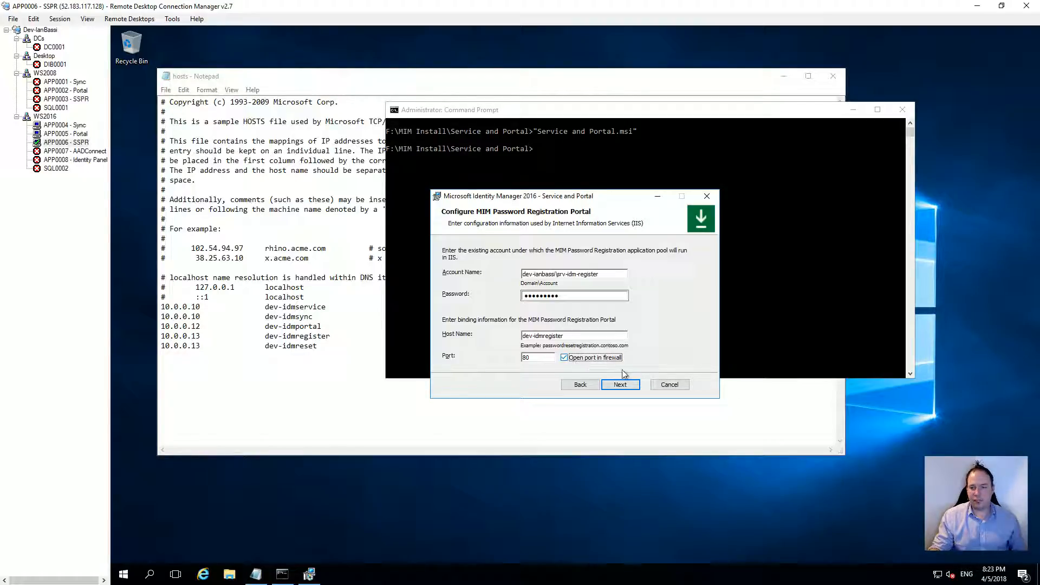
left_click(625, 387)
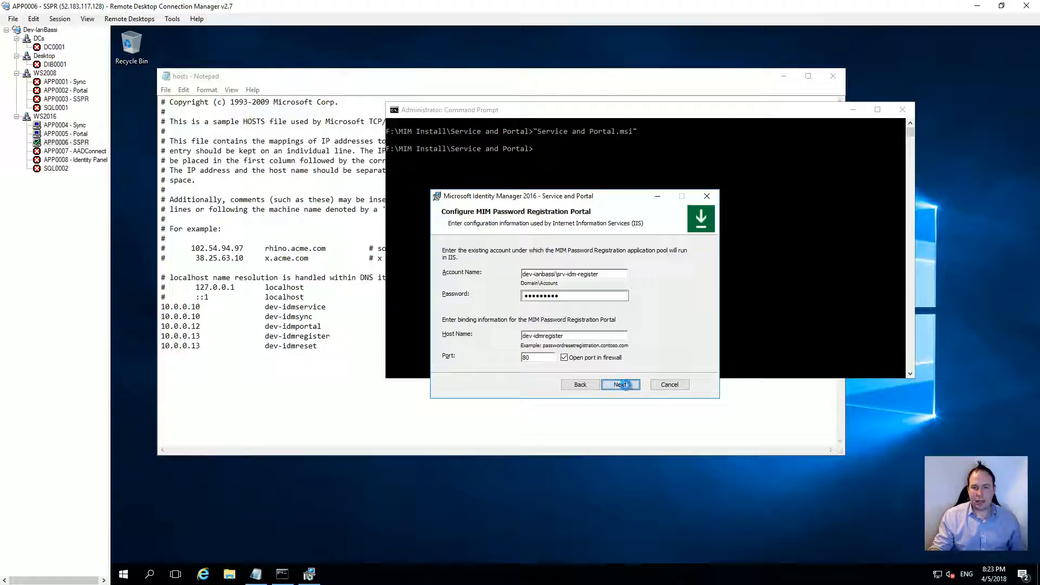
Step: Point the registration portal at MIM Service server dev-idmportal with intranet-only access
left_click(627, 388)
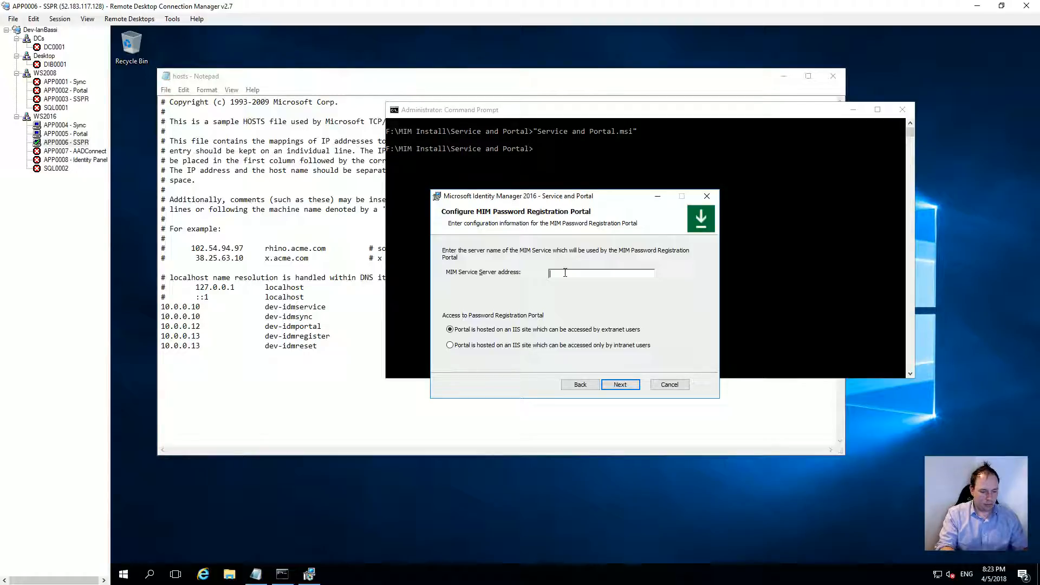
type("dev-idmportal")
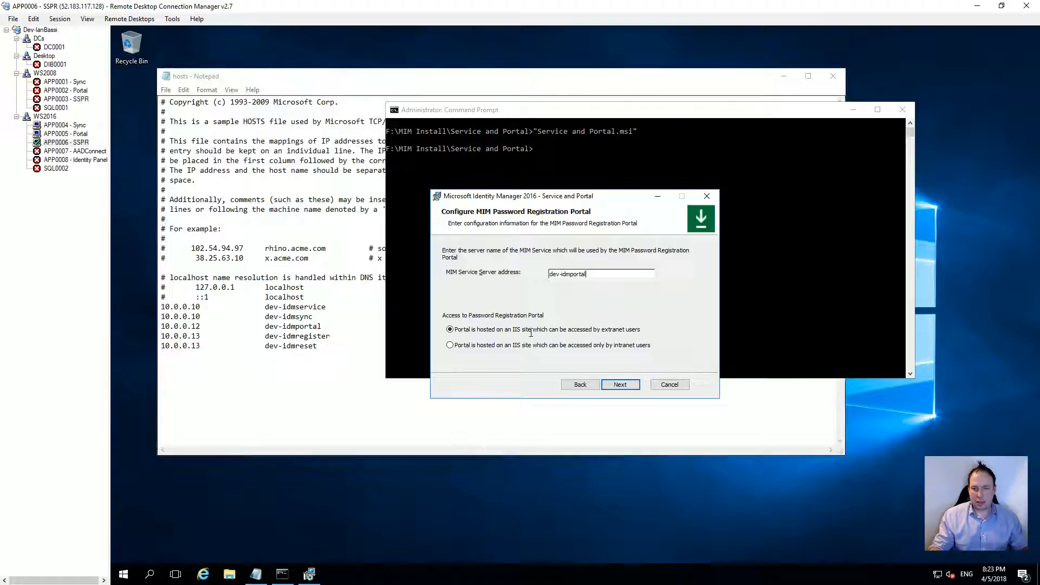
left_click(459, 346)
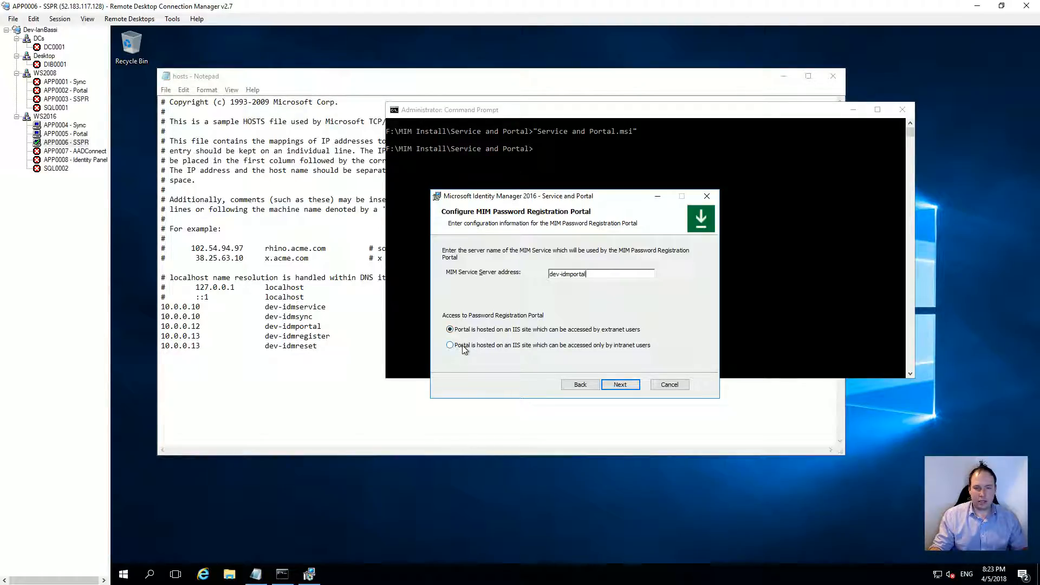
left_click(620, 384)
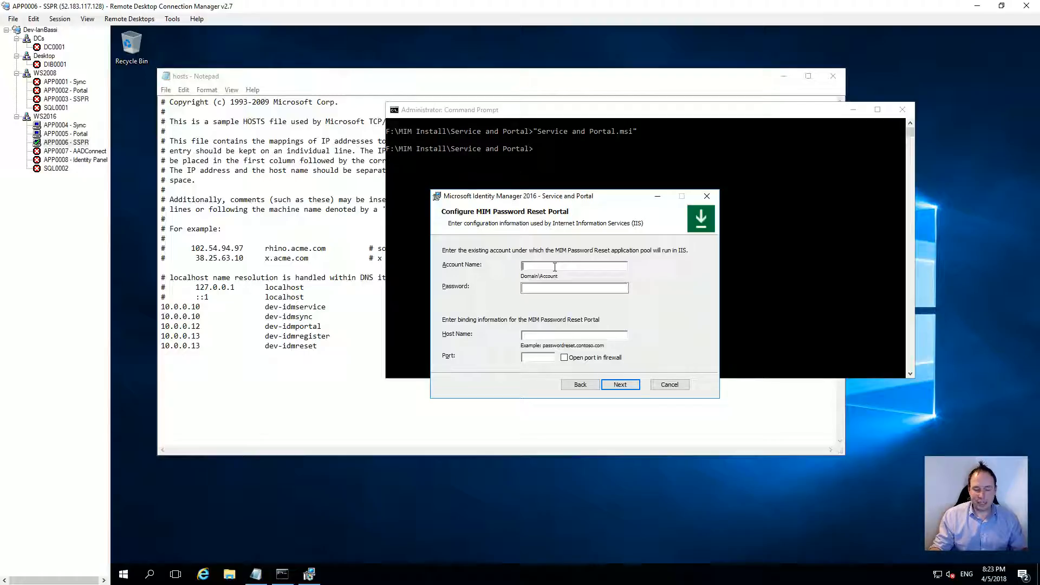
Step: Enter the reset portal's service account name and password
type("dev-ianbassi\\srv-idm-re")
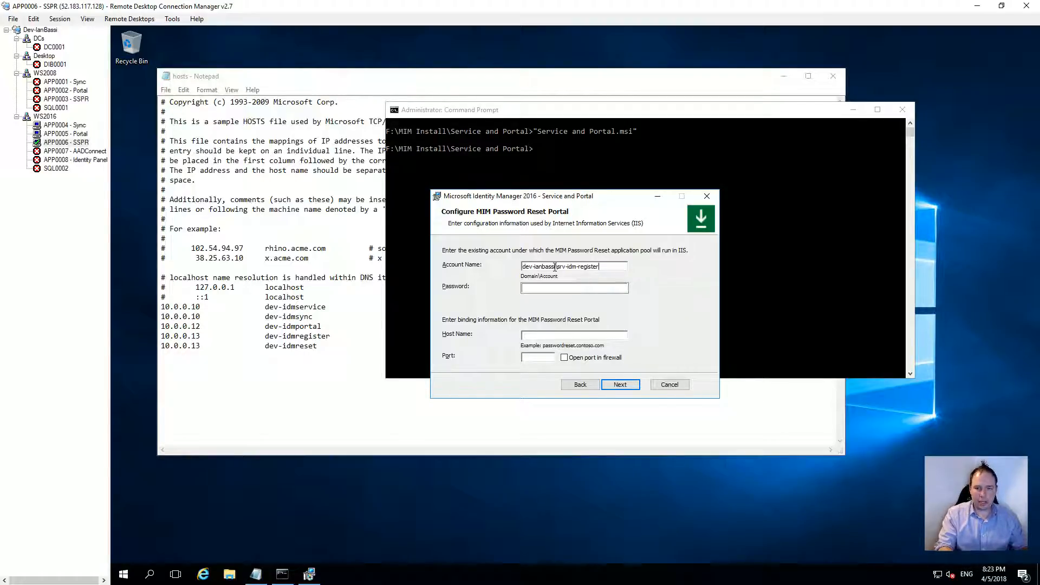
type("se")
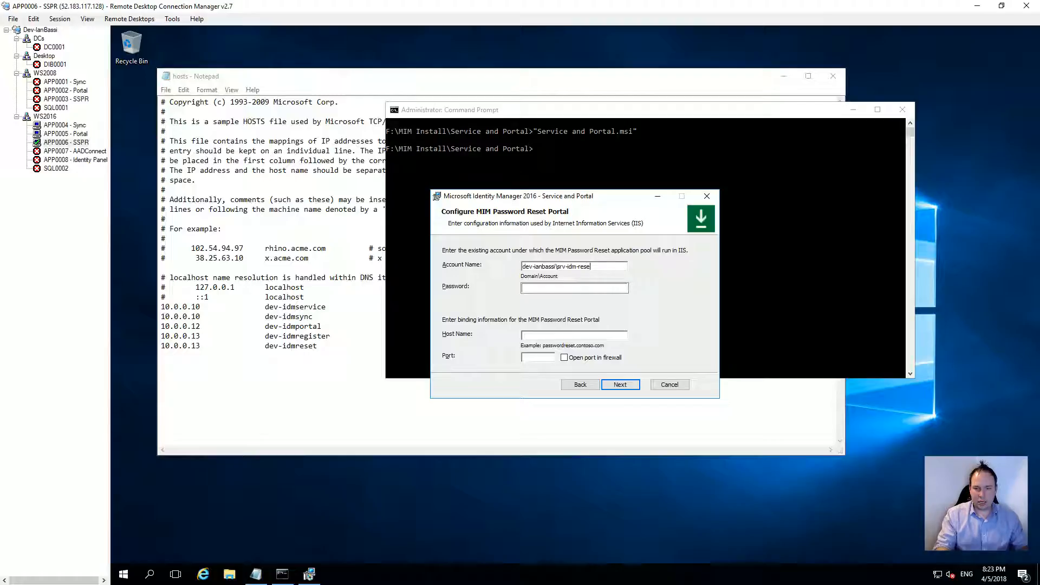
key("Tab")
type("•••••••••")
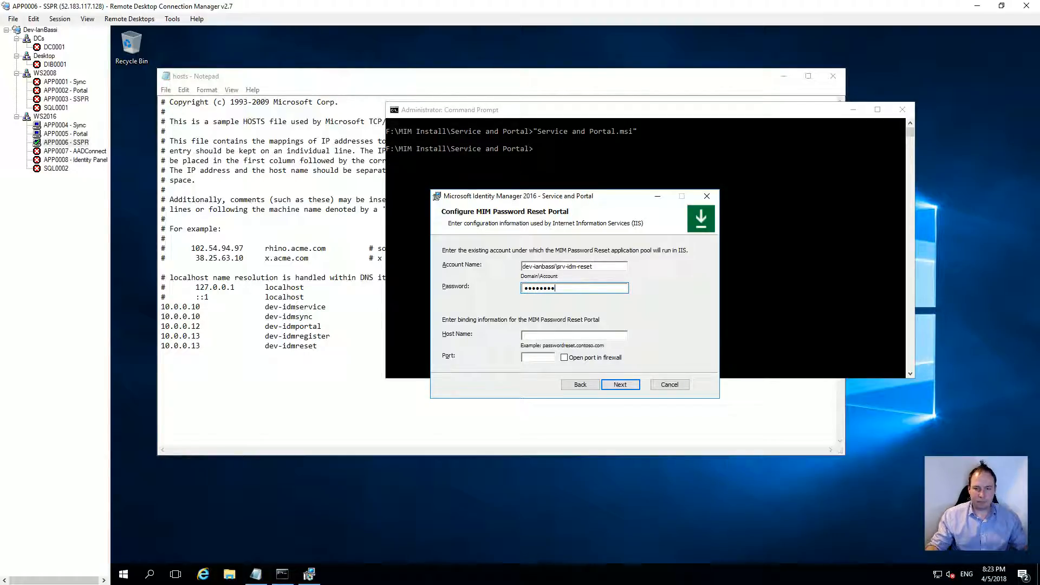
Step: Bind the reset portal to host dev-idmreset, port 81, with the firewall port opened
left_click(538, 335)
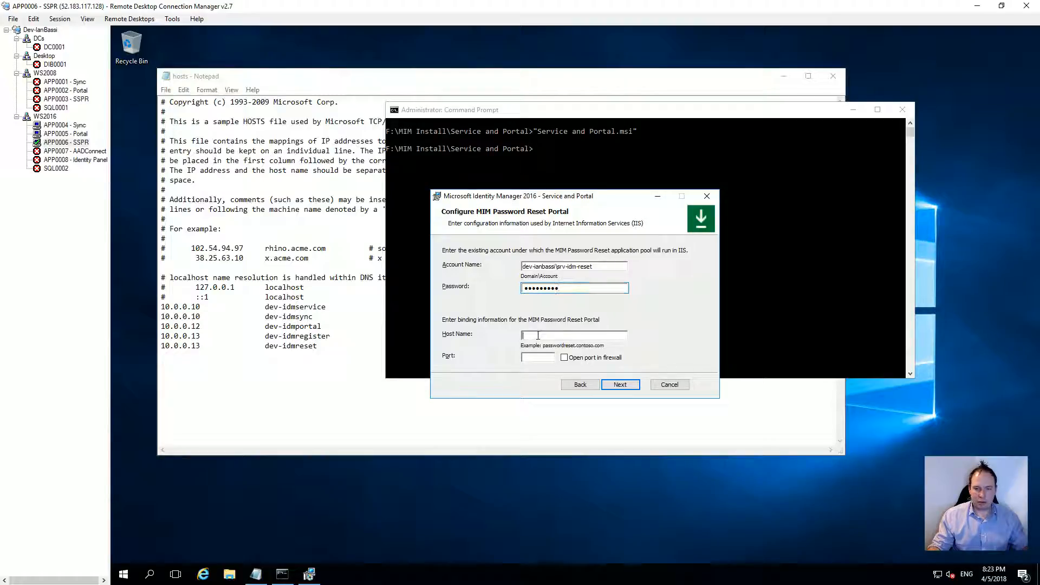
type("dev-idm")
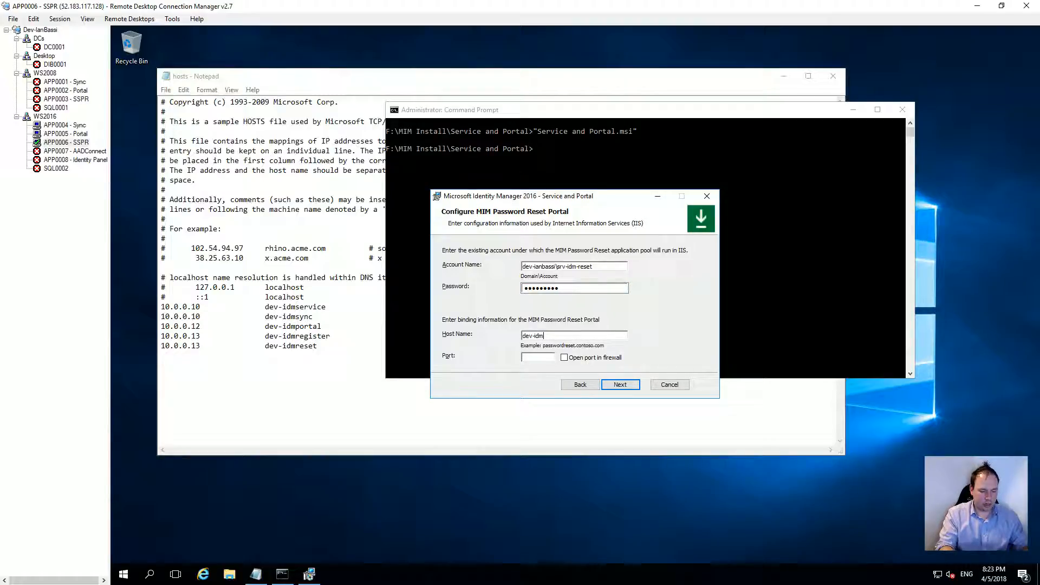
type("reset81")
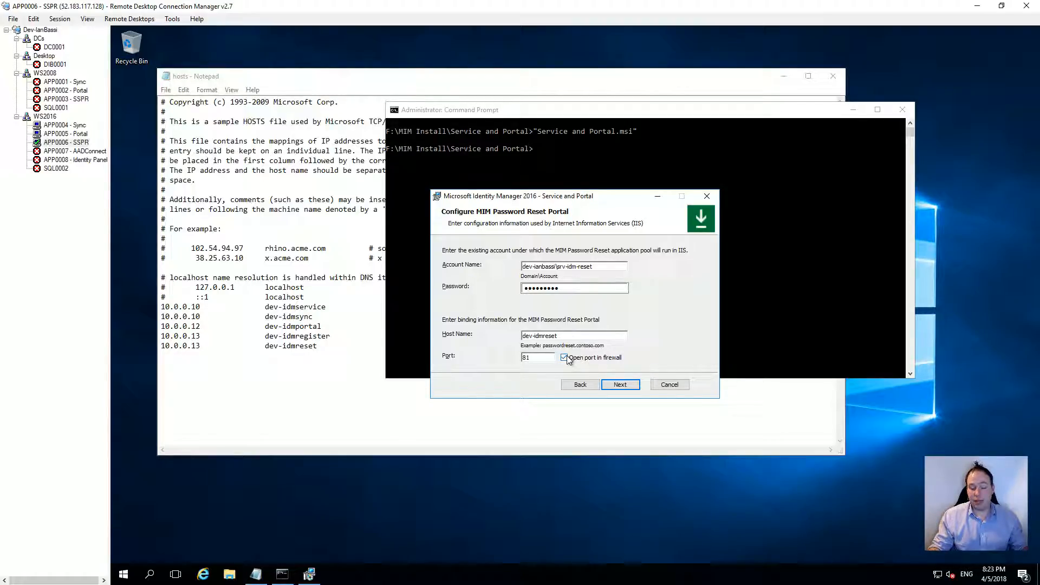
left_click(630, 385)
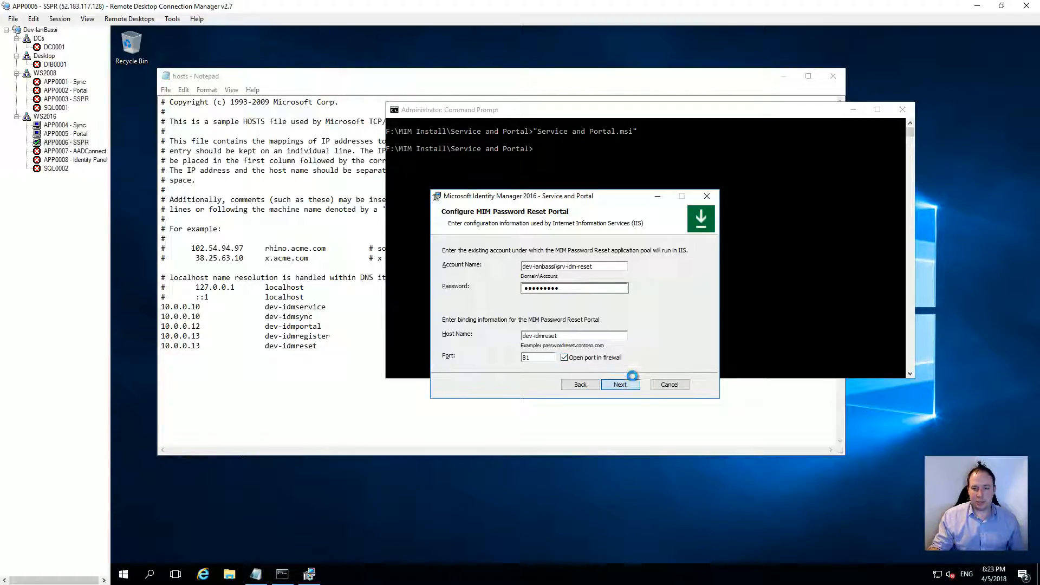
left_click(620, 384)
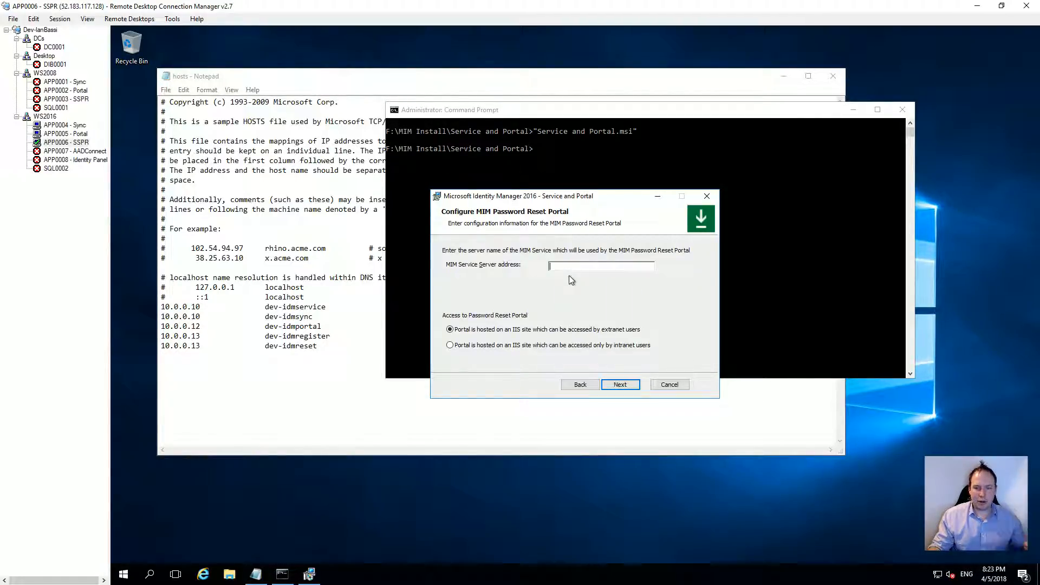
Step: Set MIM Service server dev-idmportal with intranet-only access and start the installation
type("dev-idmportal")
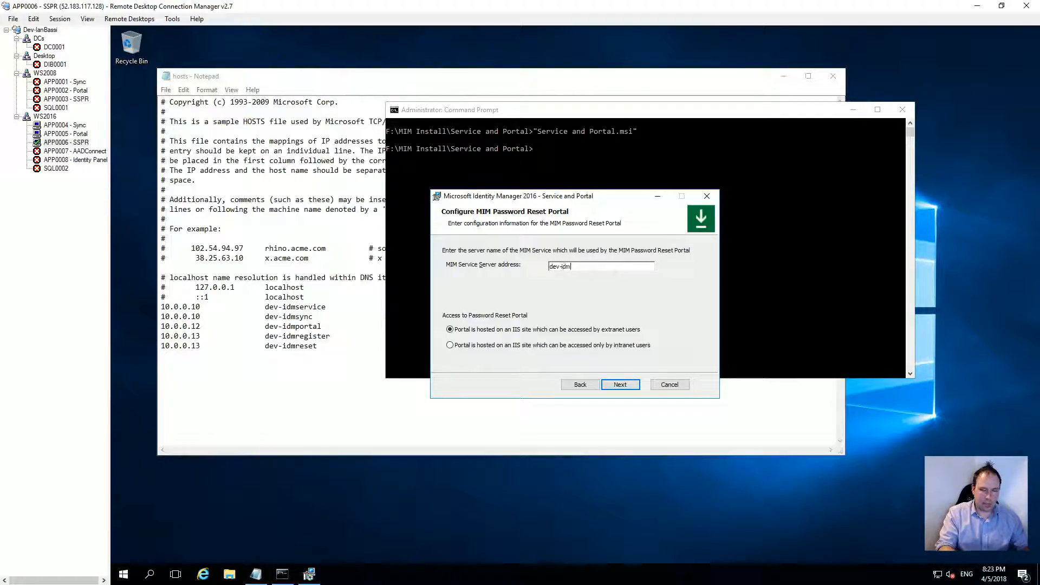
left_click(461, 345)
left_click(623, 386)
left_click(621, 384)
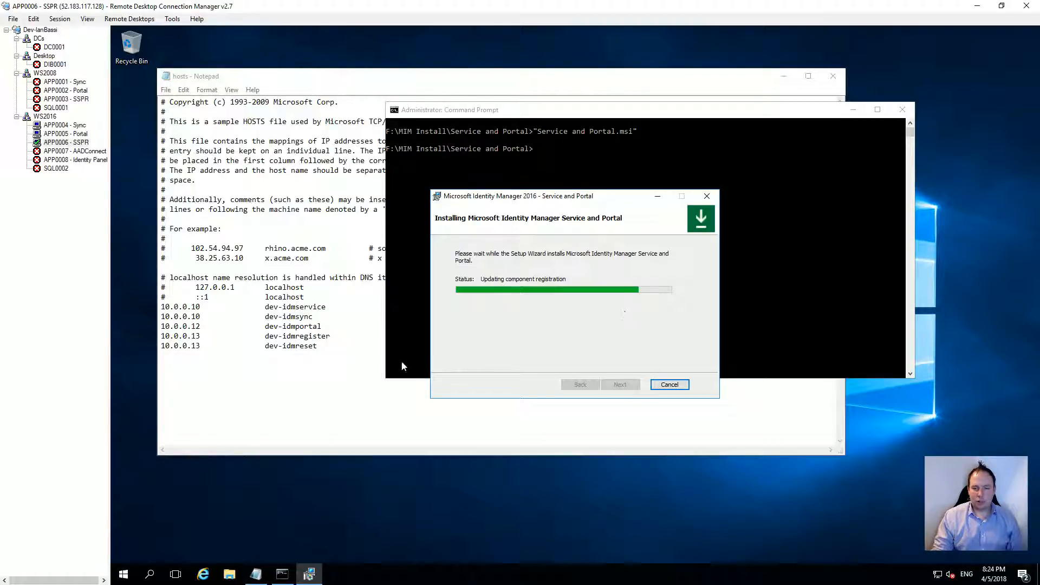
Step: Launch Internet Explorer from the taskbar and maximize its window
left_click(203, 574)
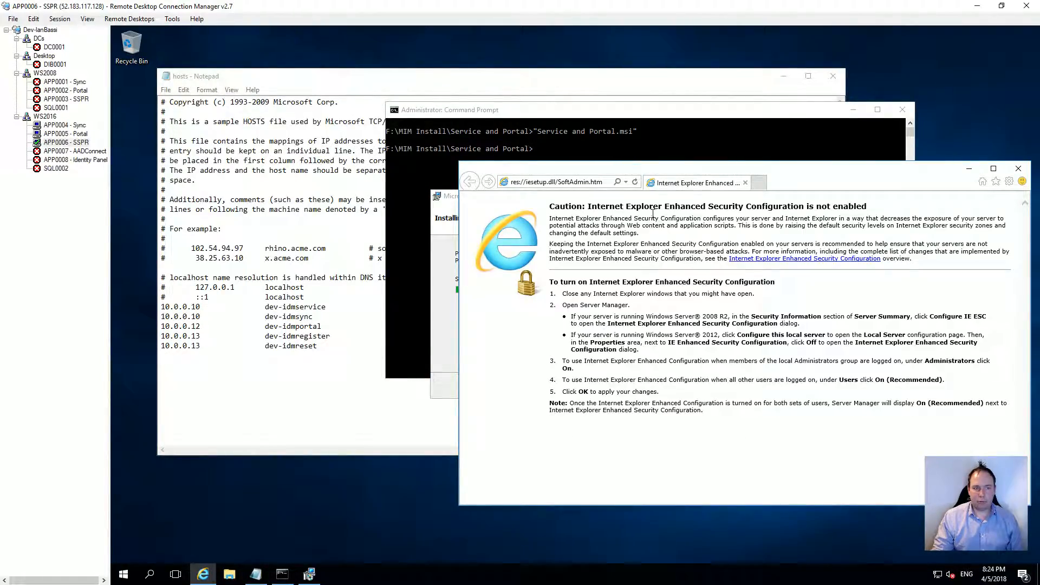
left_click_drag(720, 165, 653, 307)
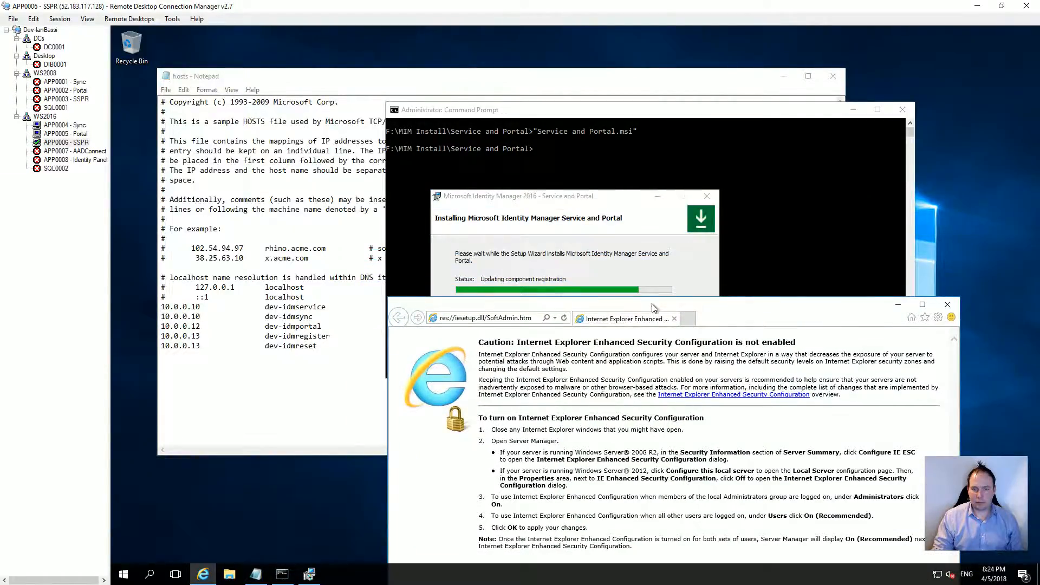
double_click(654, 307)
left_click(309, 574)
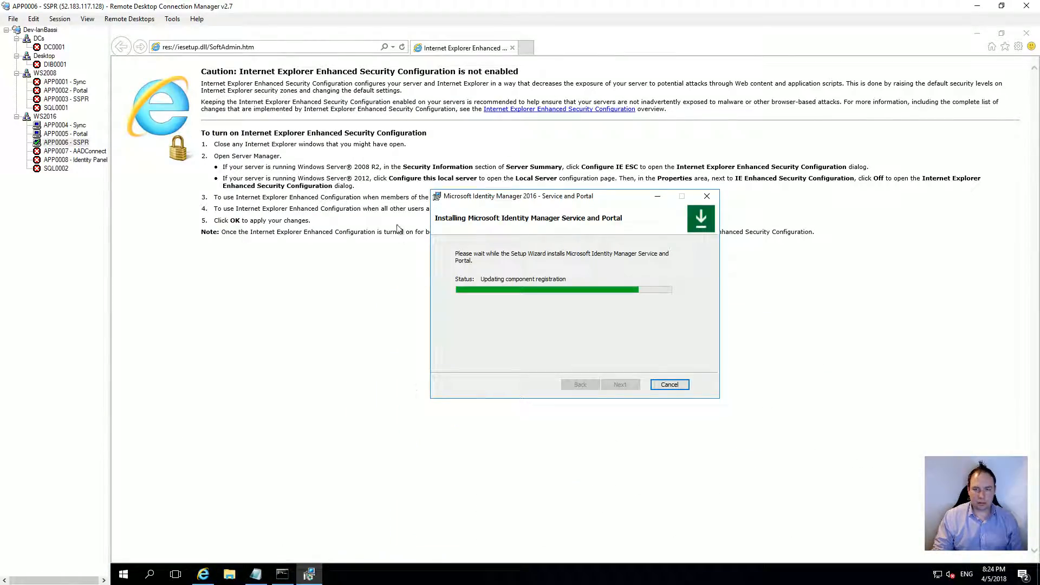
left_click(215, 48)
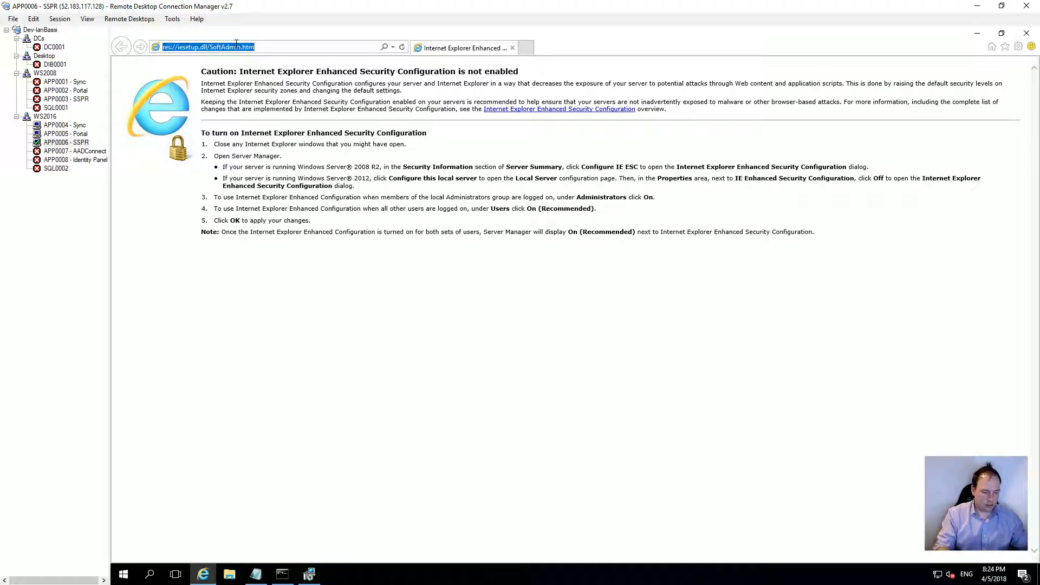
type("http:")
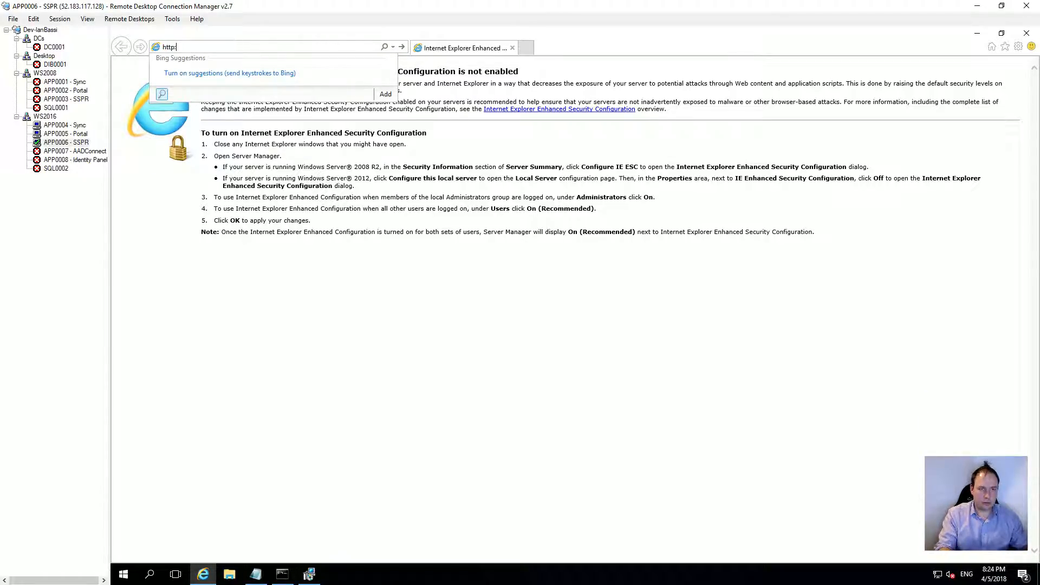
type("//dev-idmrer")
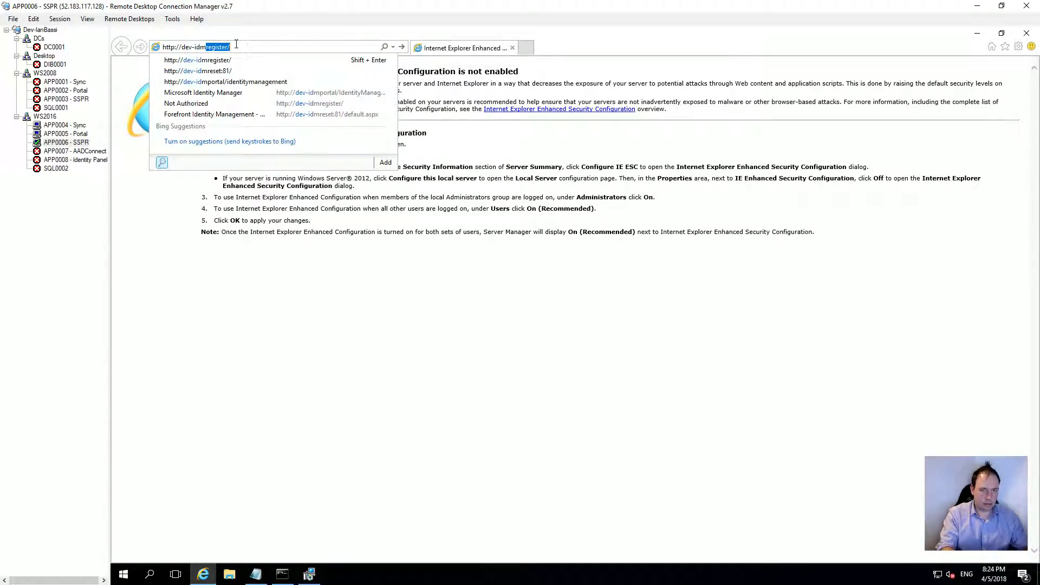
key("BackSpace")
type("set:81")
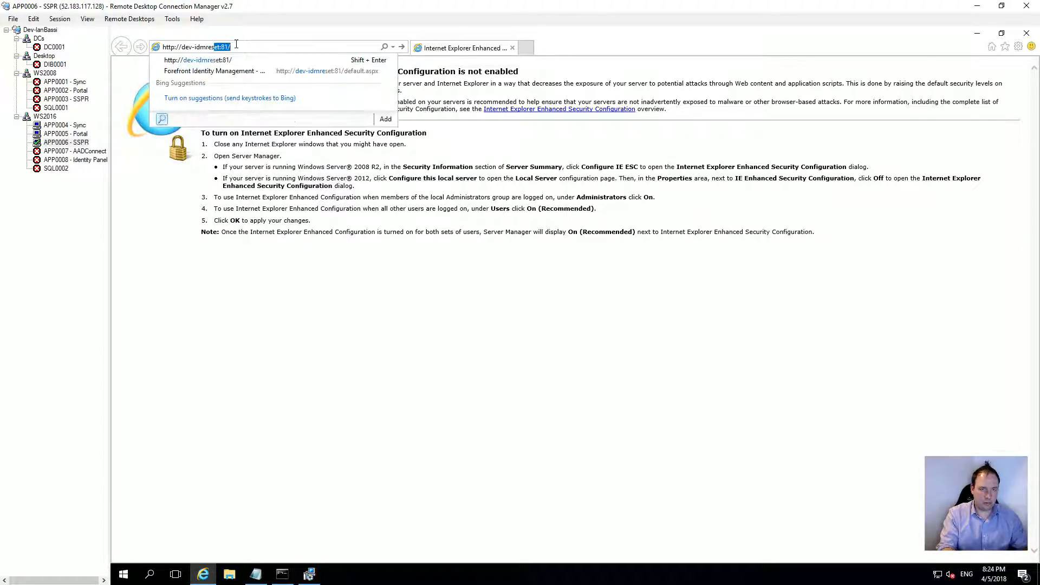
key("Return")
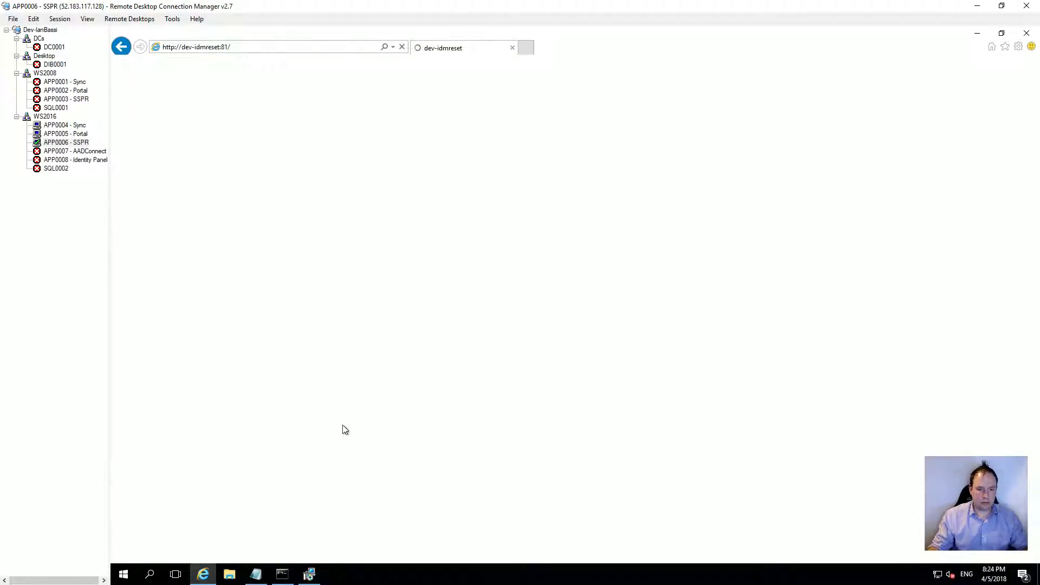
left_click(310, 574)
left_click(629, 386)
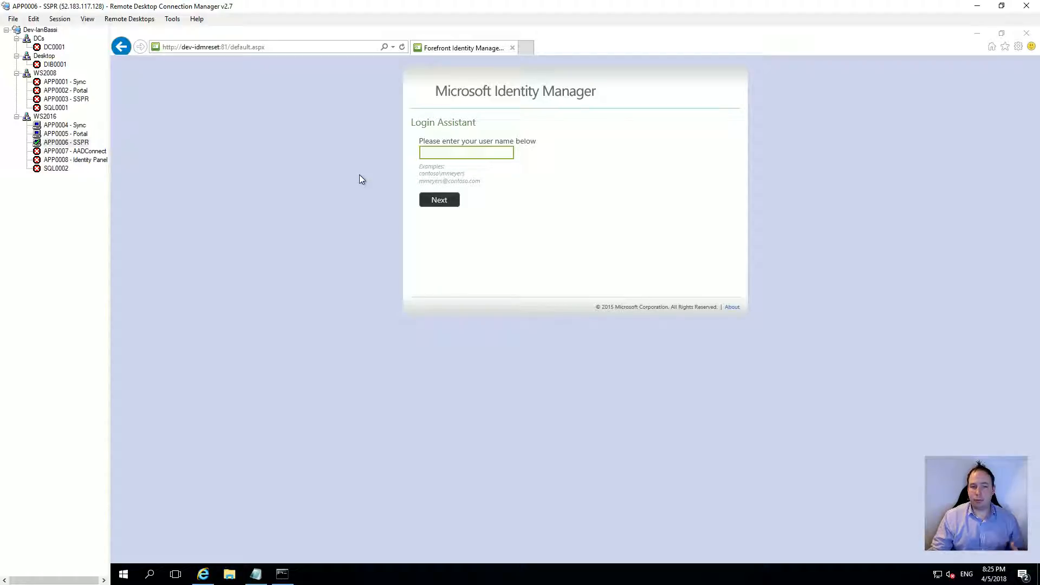
Step: Connect to DIB0001 as another user using a saved logon profile
right_click(56, 63)
left_click(99, 81)
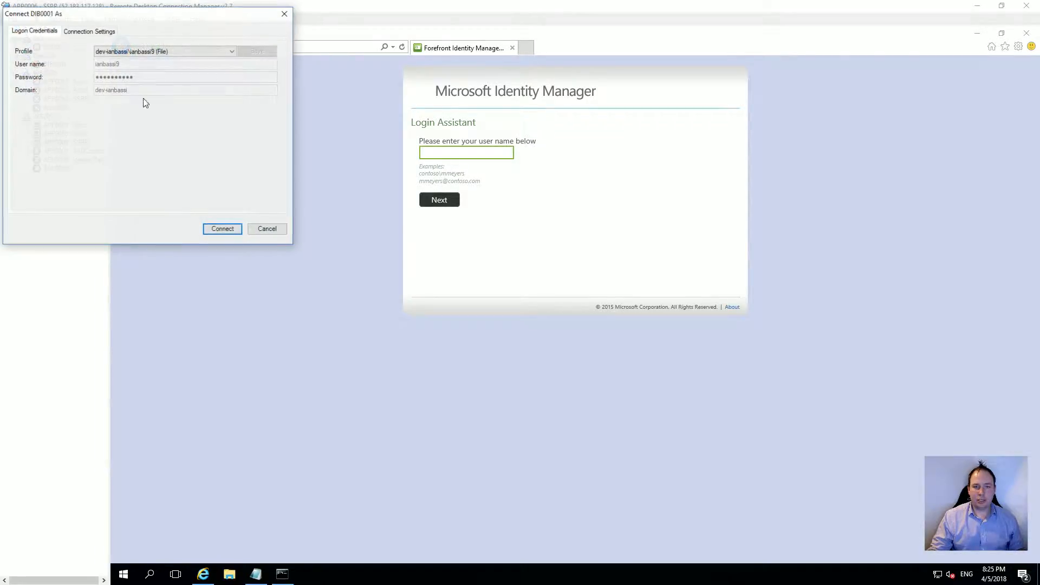
left_click(185, 50)
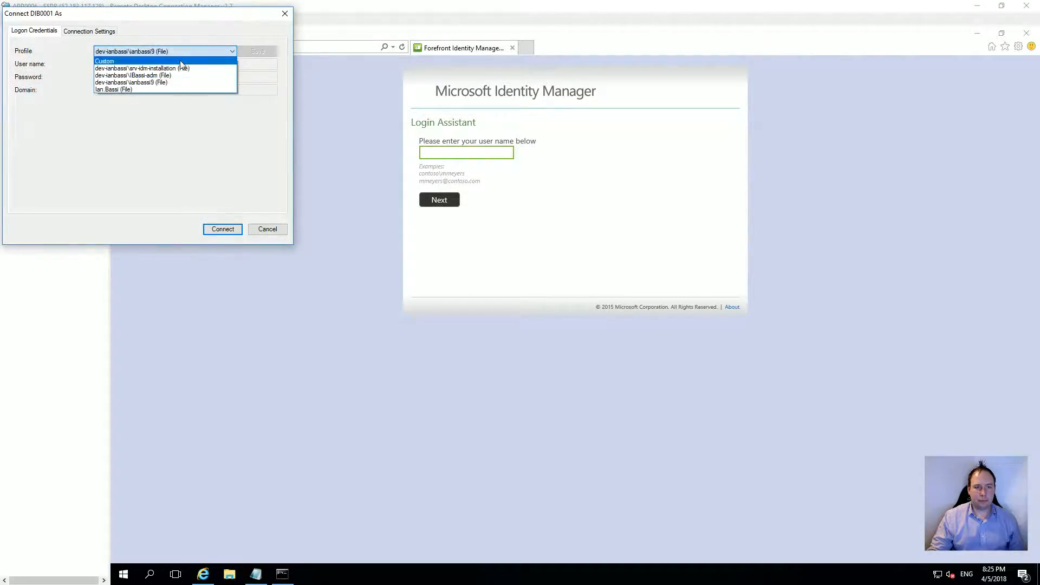
left_click(150, 83)
left_click(216, 231)
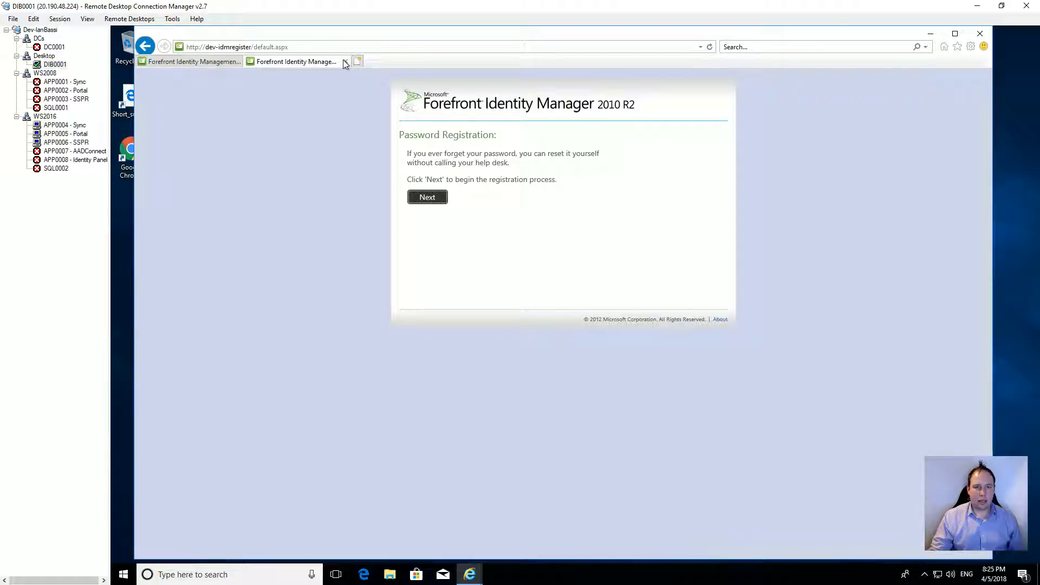
Step: Close the registration page tab and reload the dev-idmreset:81 password reset page
left_click(345, 62)
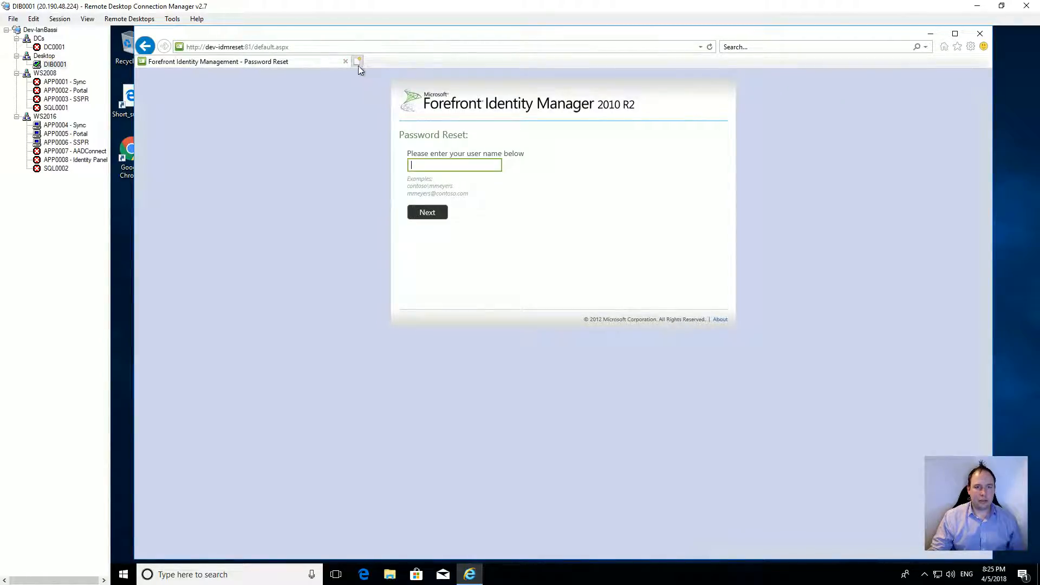
left_click(300, 47)
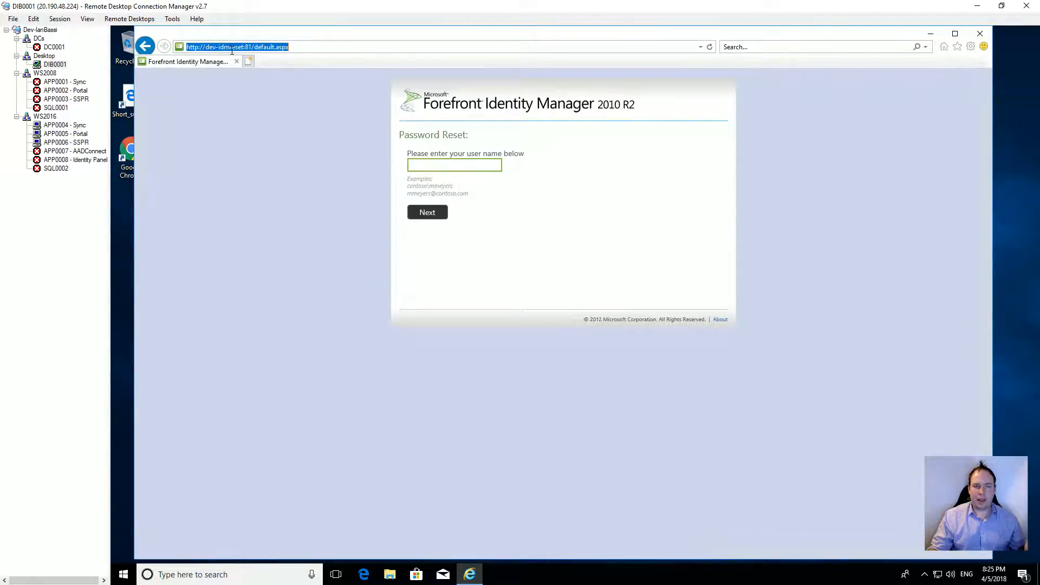
left_click(75, 144)
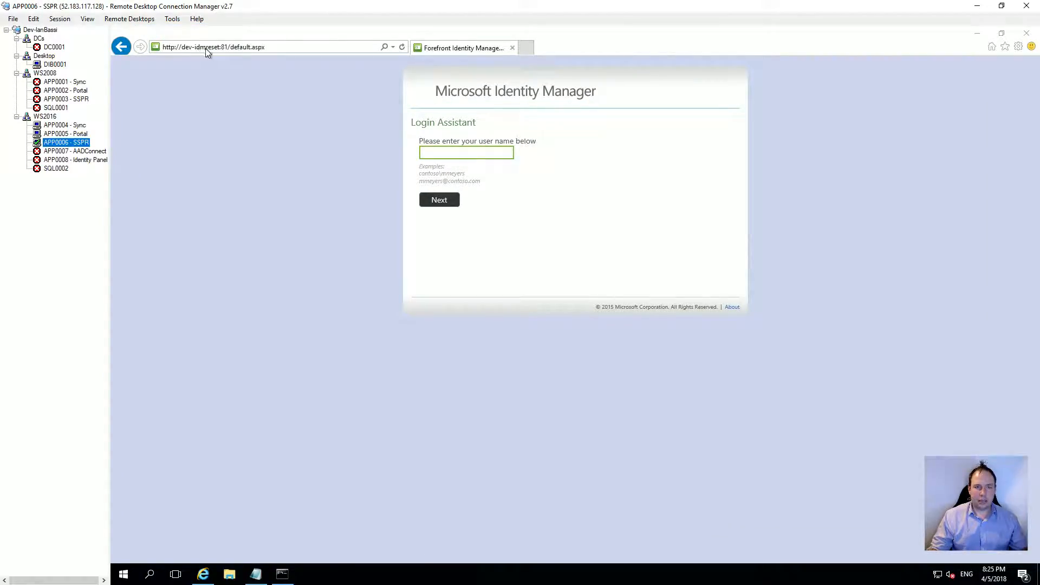
left_click(55, 64)
left_click(709, 47)
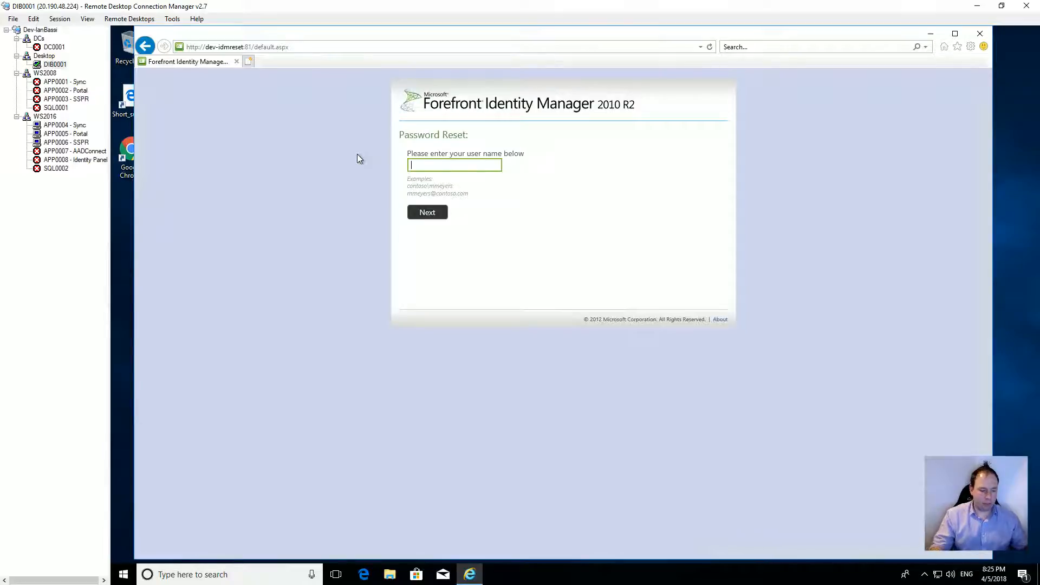
Step: Enter the test user's domain\username and submit it, which returns Error 3008
type("dev")
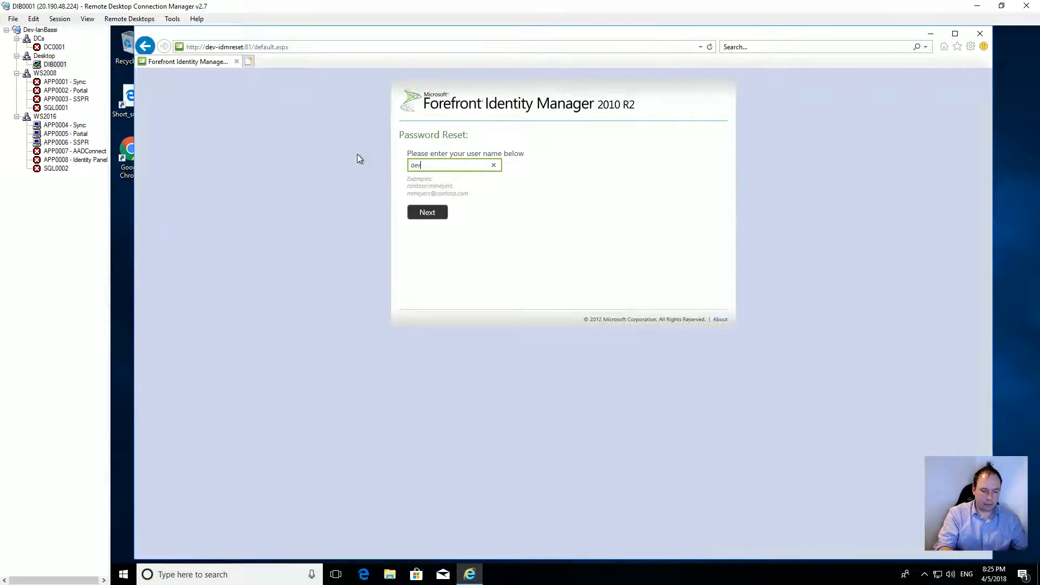
type("-ianbassio")
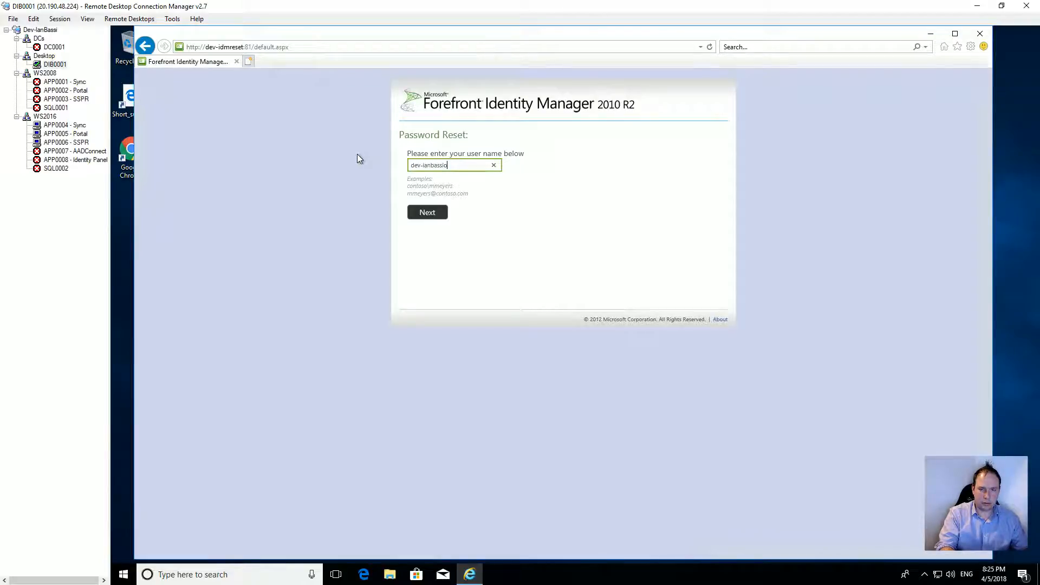
key("BackSpace")
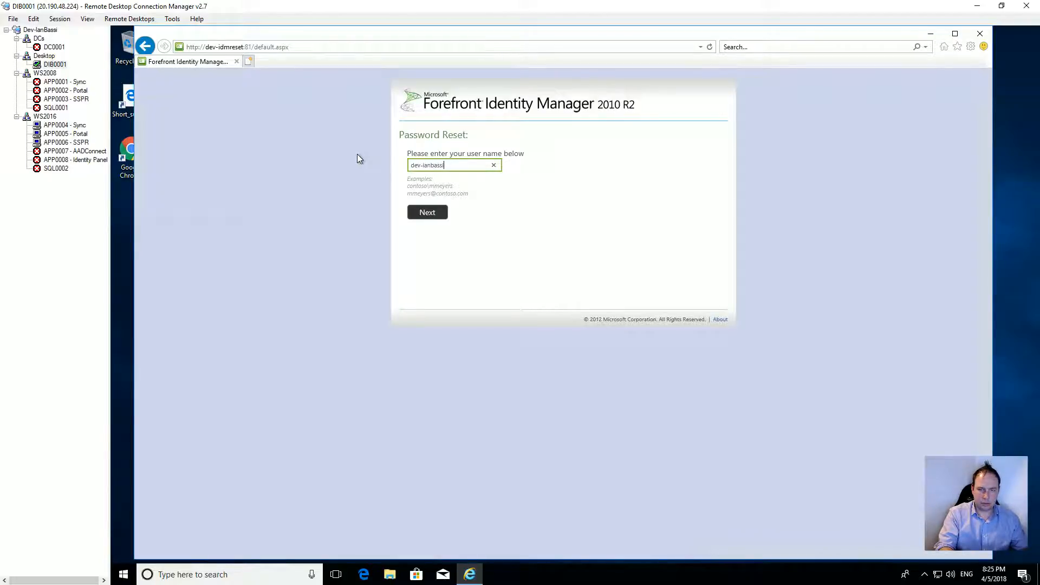
type("\\ibassi")
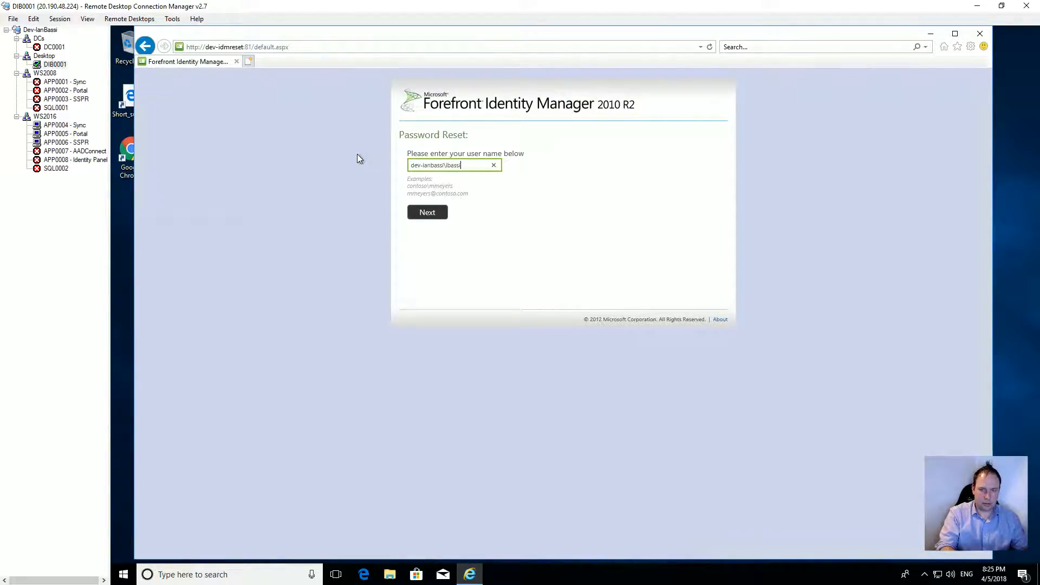
key("BackSpace")
key("BackSpace")
key("BackSpace")
key("BackSpace")
key("BackSpace")
type("anbassi9")
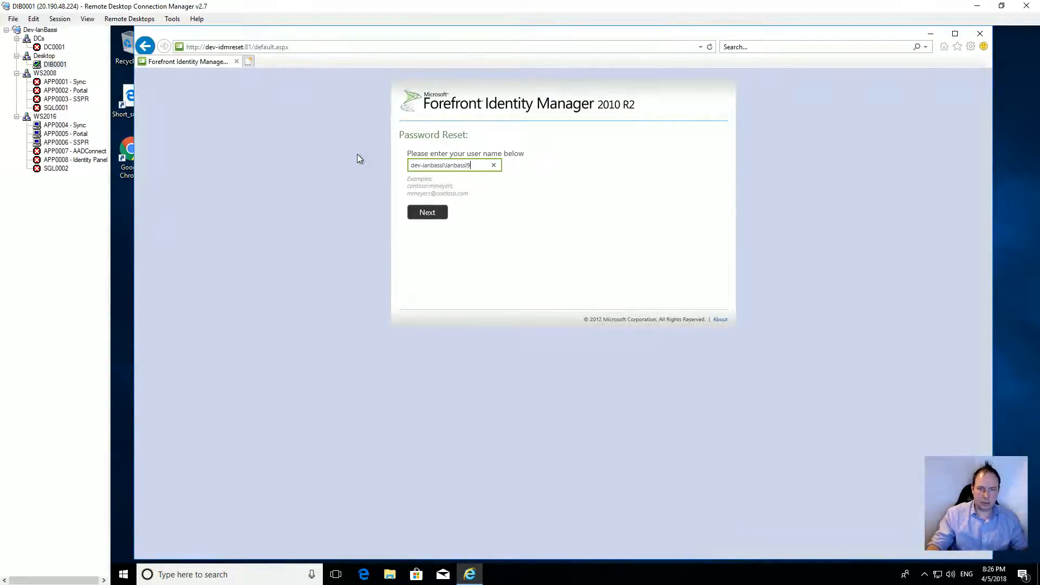
left_click(433, 217)
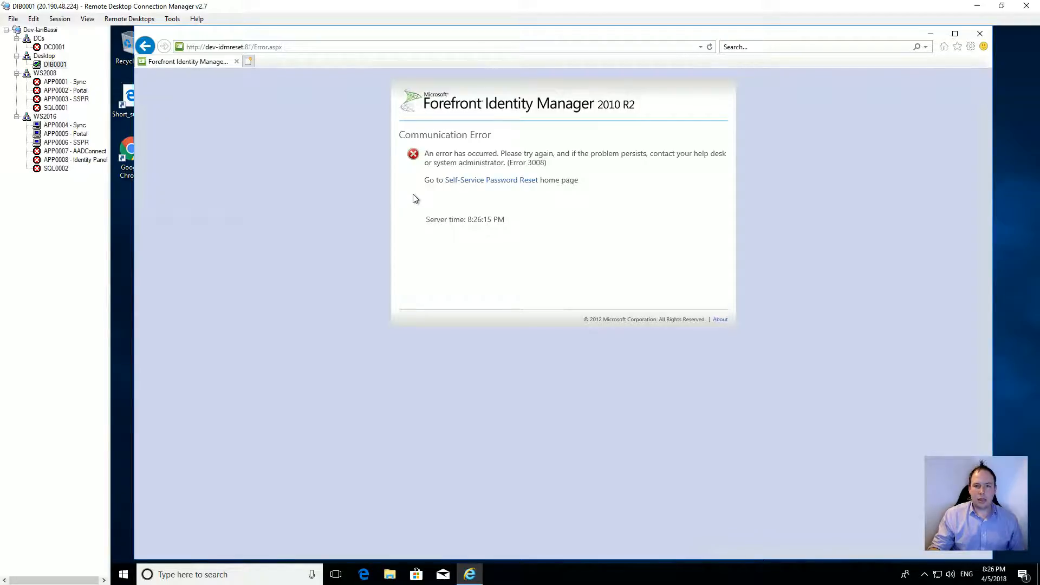
Step: Connect to APP0002 - Portal, entering the admin account password
double_click(65, 91)
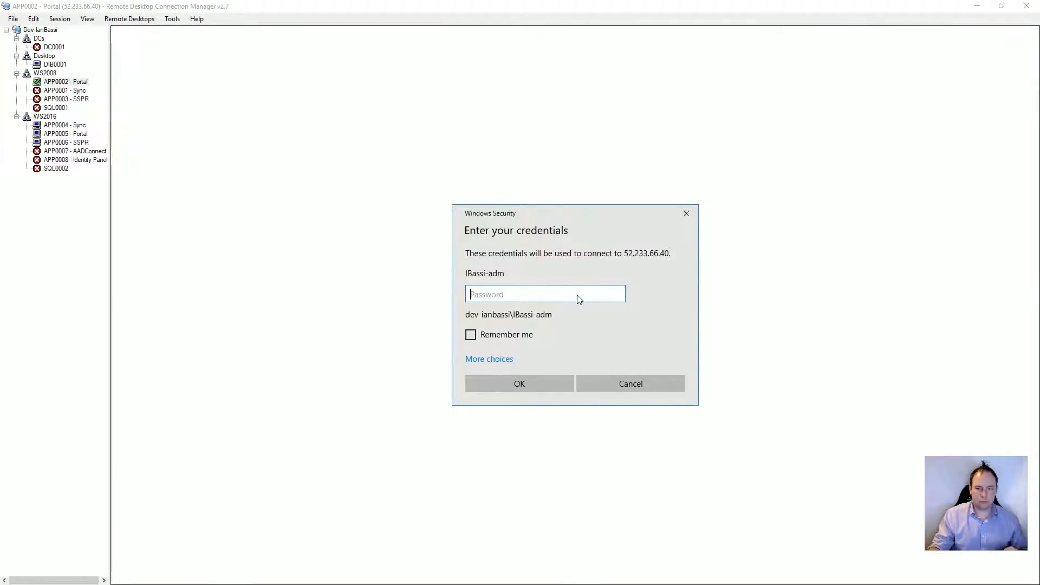
type("*************")
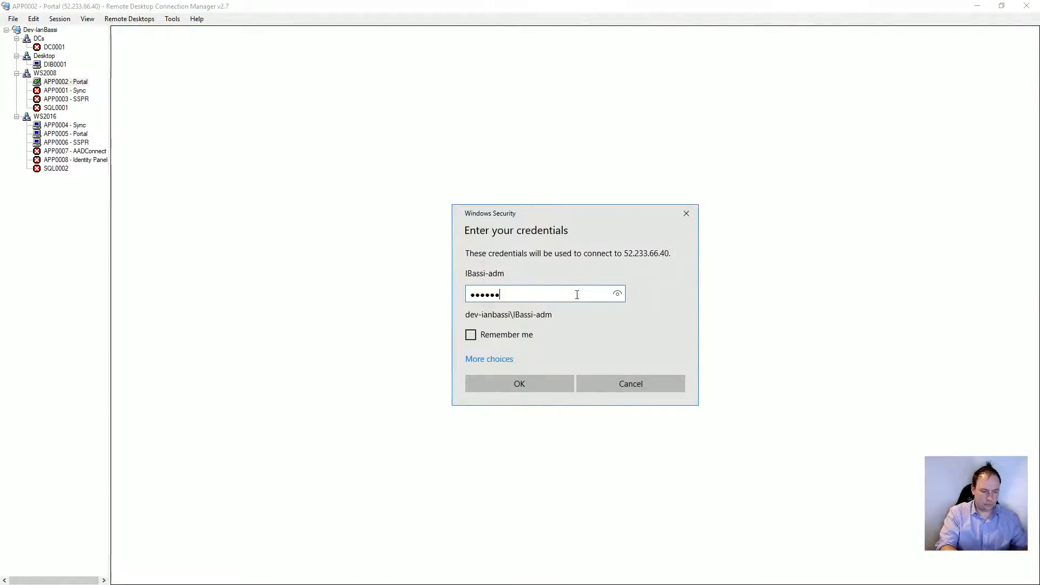
type("********")
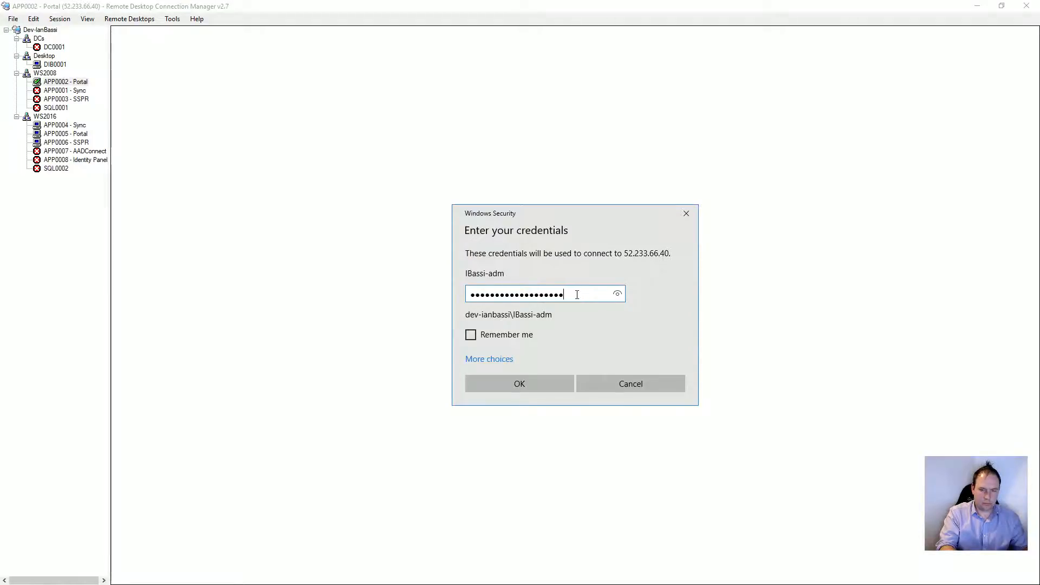
key("Return")
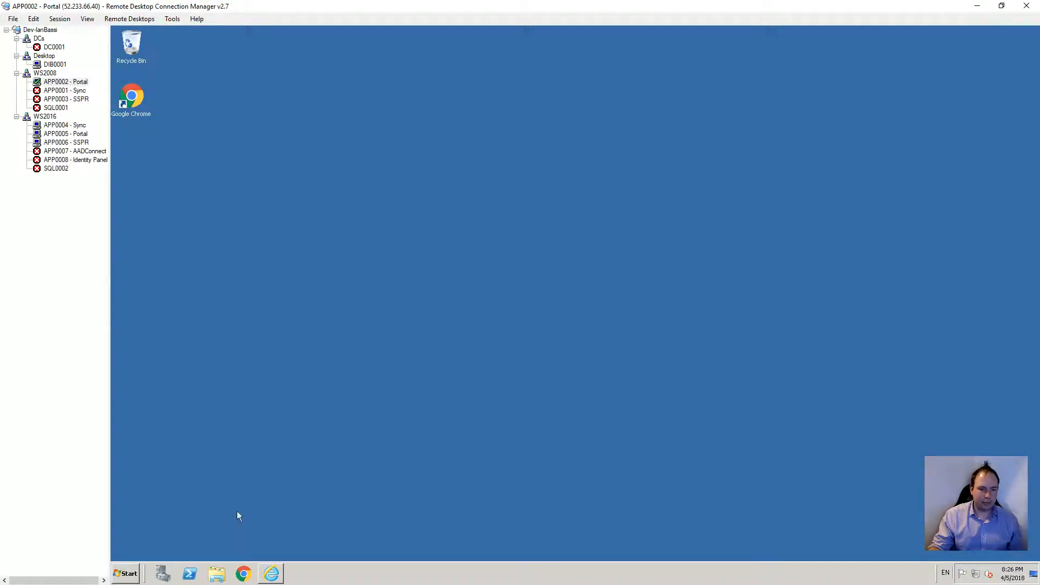
Step: Start the Forefront Identity Manager Service in the Services console
left_click(126, 574)
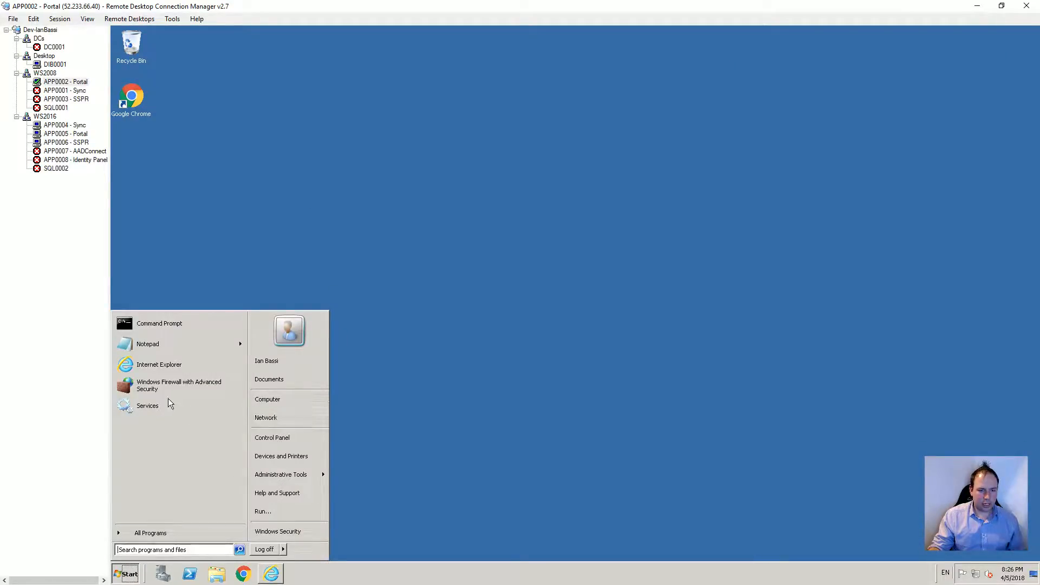
left_click(157, 406)
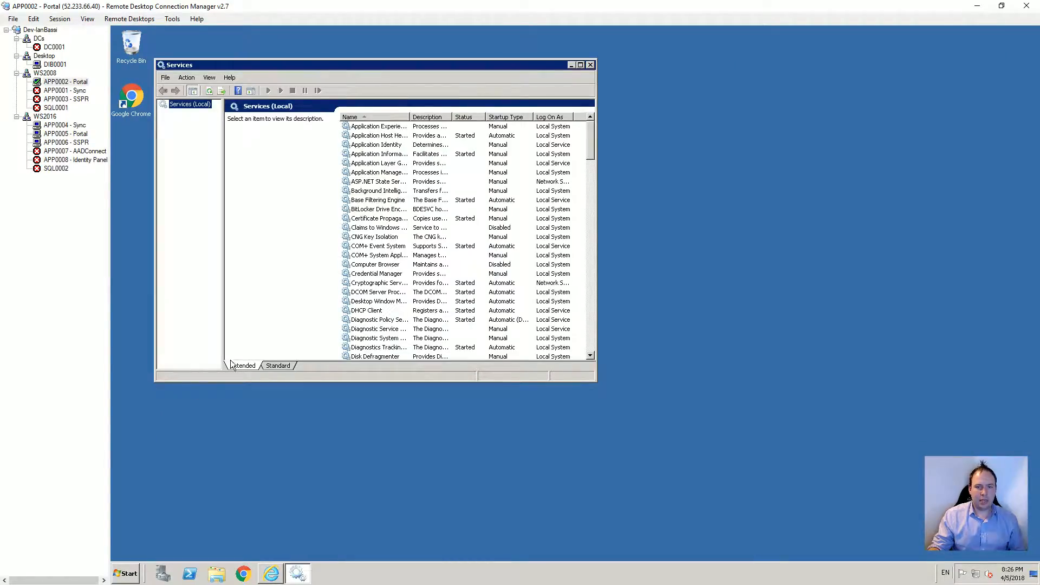
left_click(382, 155)
key("f")
right_click(396, 128)
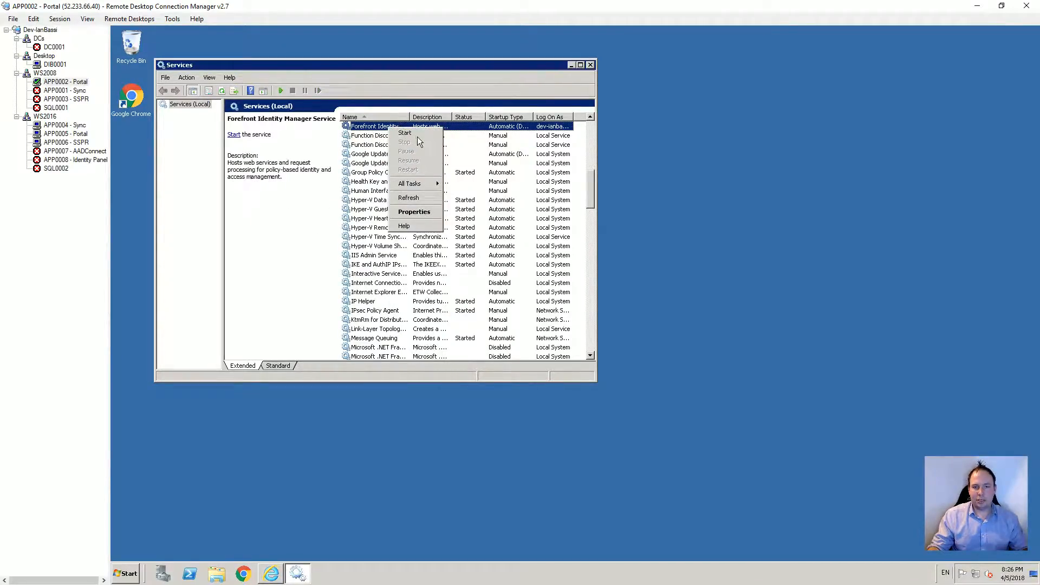
left_click(415, 133)
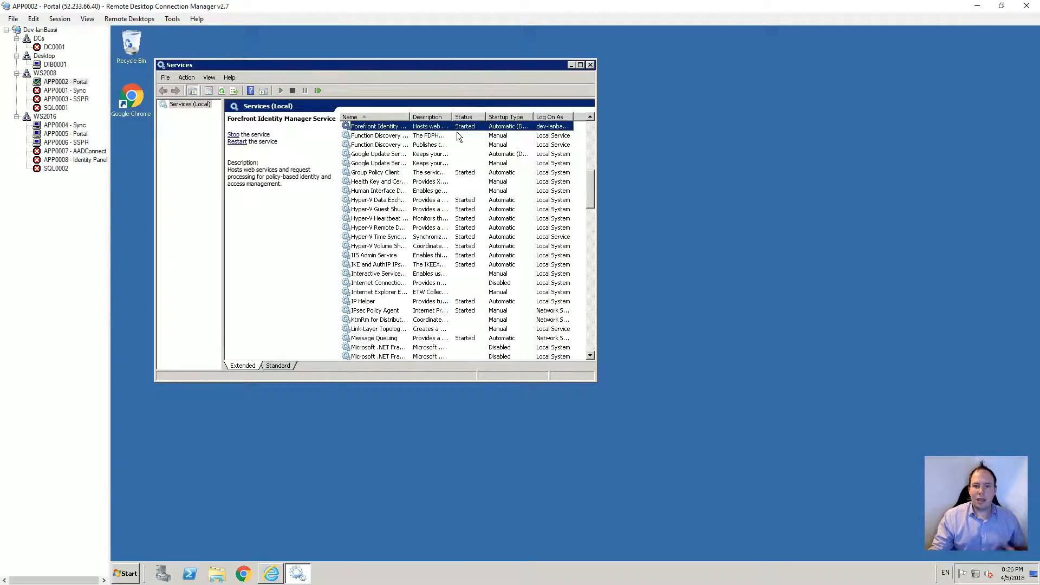
left_click(55, 65)
Step: From the Self-Service Password Reset home page, resubmit the test user's domain account name
left_click(495, 184)
type("dev-ian")
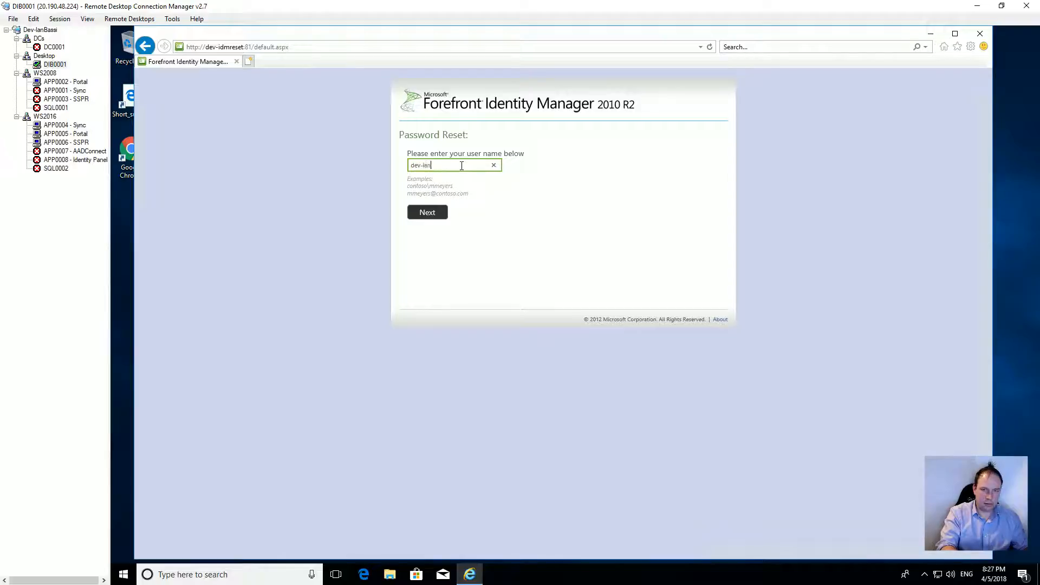
type("bassi\\ianbassi9")
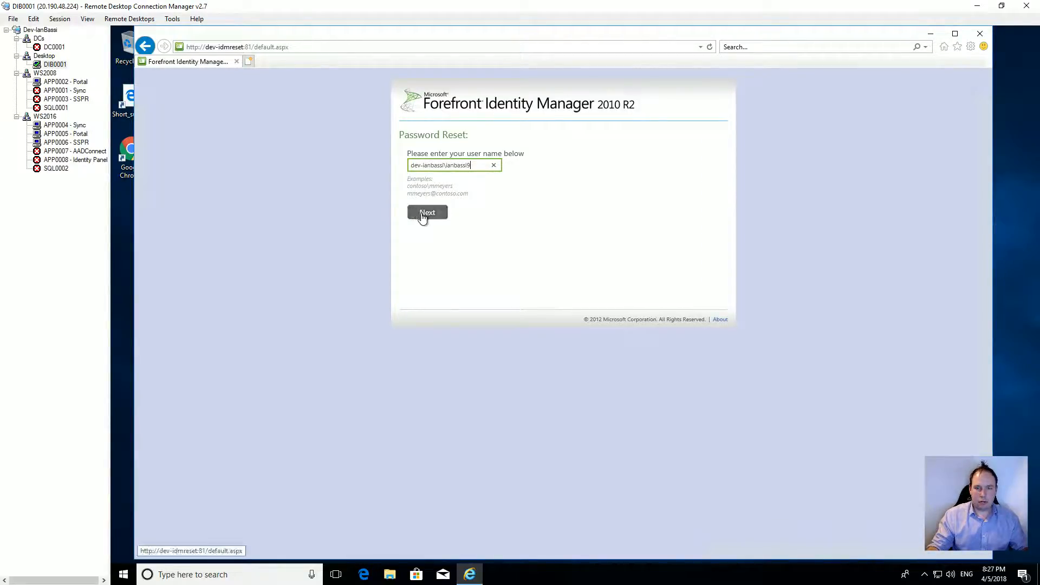
left_click(422, 213)
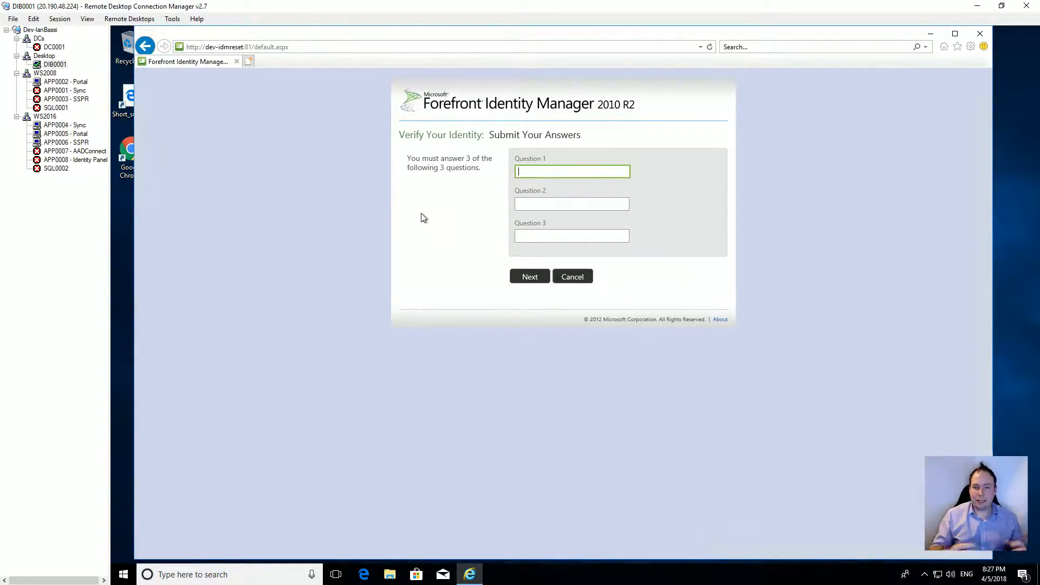
Step: Fill in the answers to Questions 1, 2 and 3 on Verify Your Identity and submit them
type("****")
key("Tab")
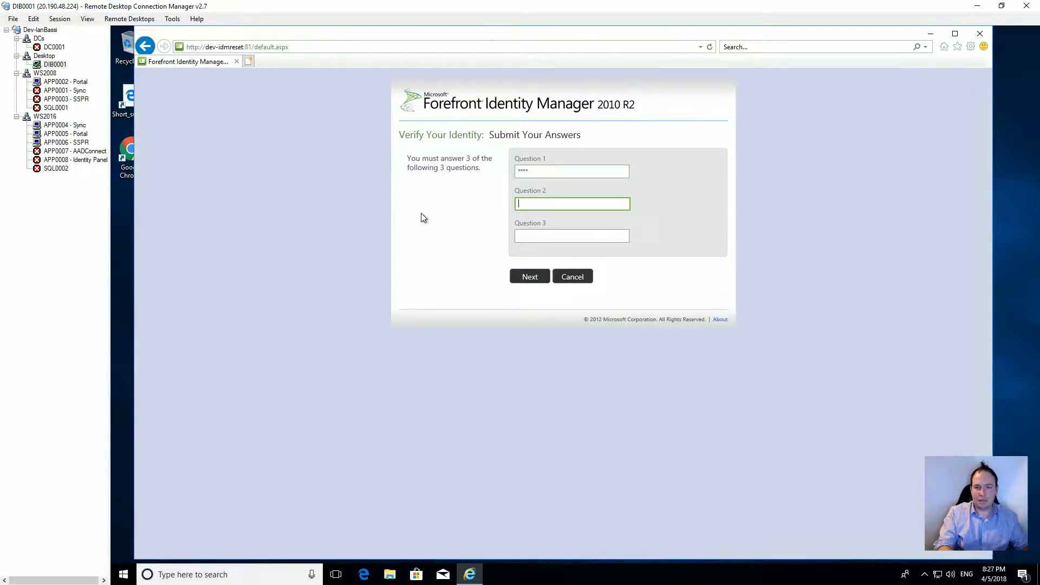
type("****")
key("Tab")
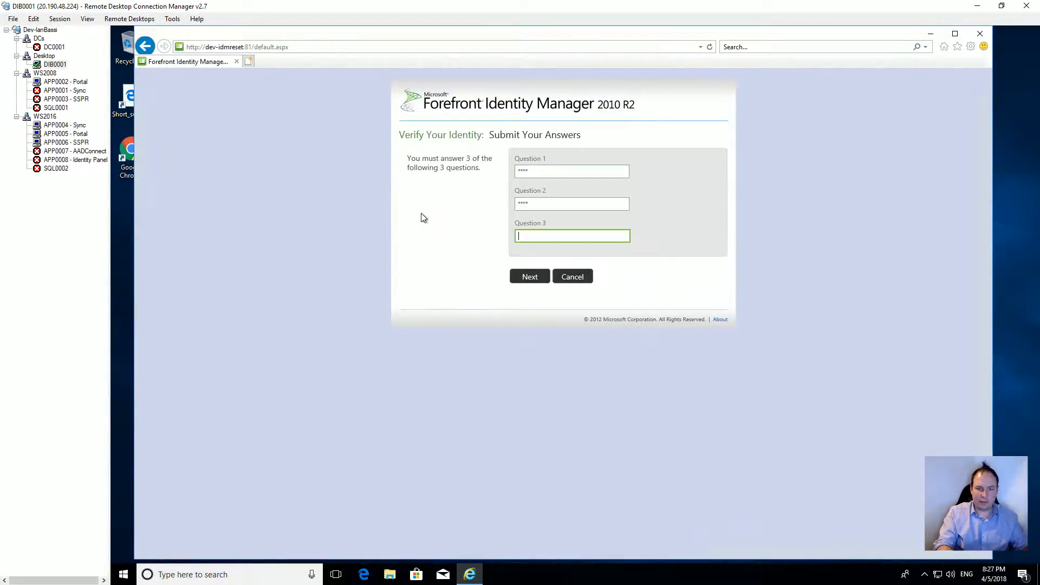
type("three3")
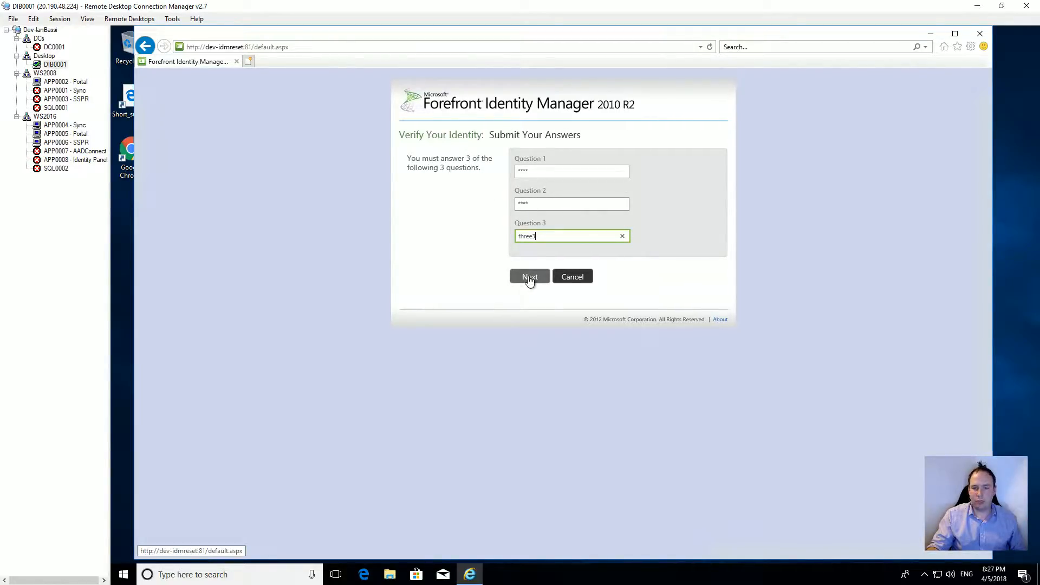
left_click(529, 279)
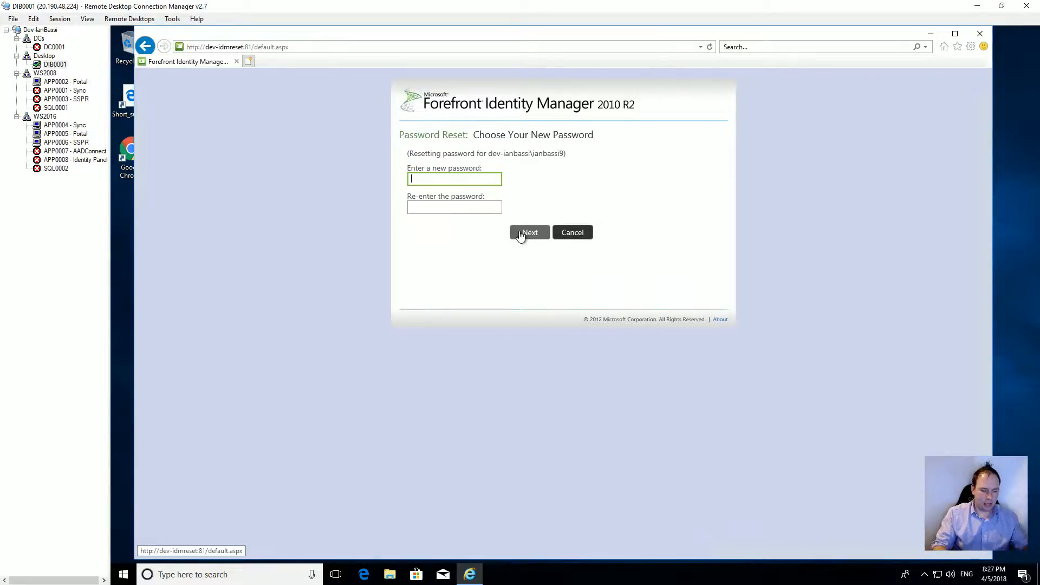
Step: Enter the test user's new password on Choose Your New Password and submit it
type("•••")
key("Tab")
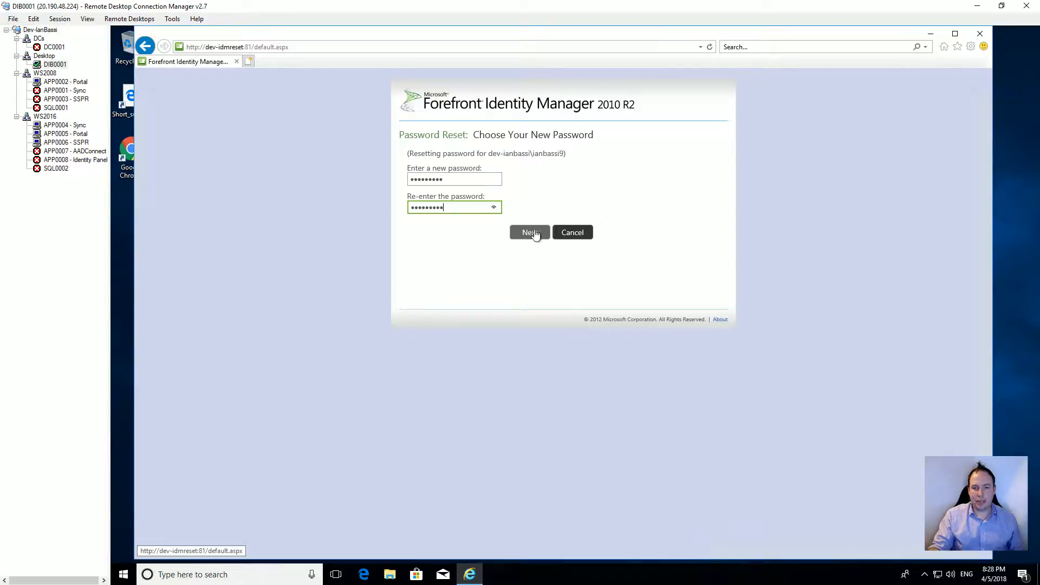
left_click(530, 233)
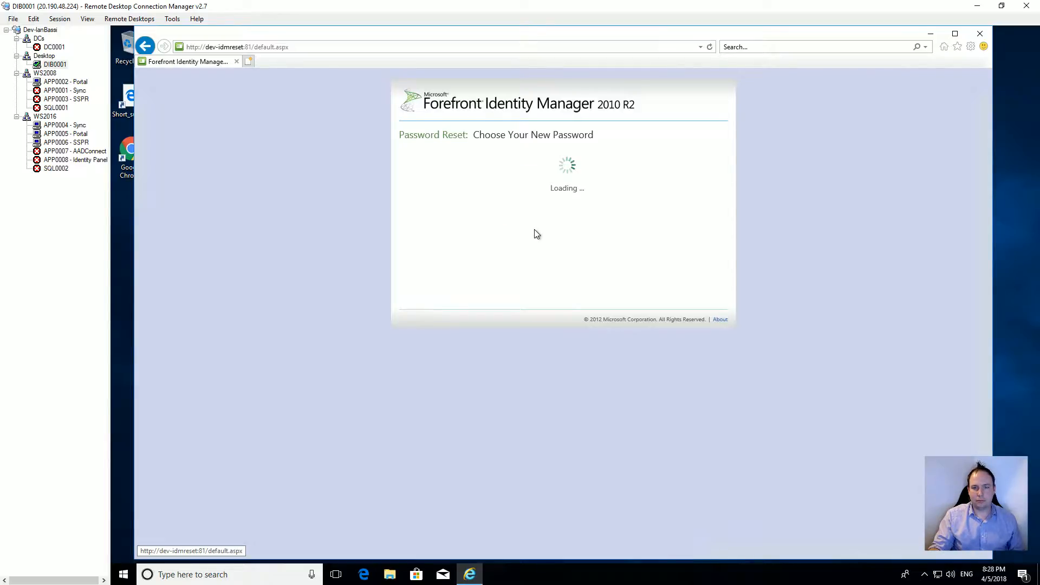